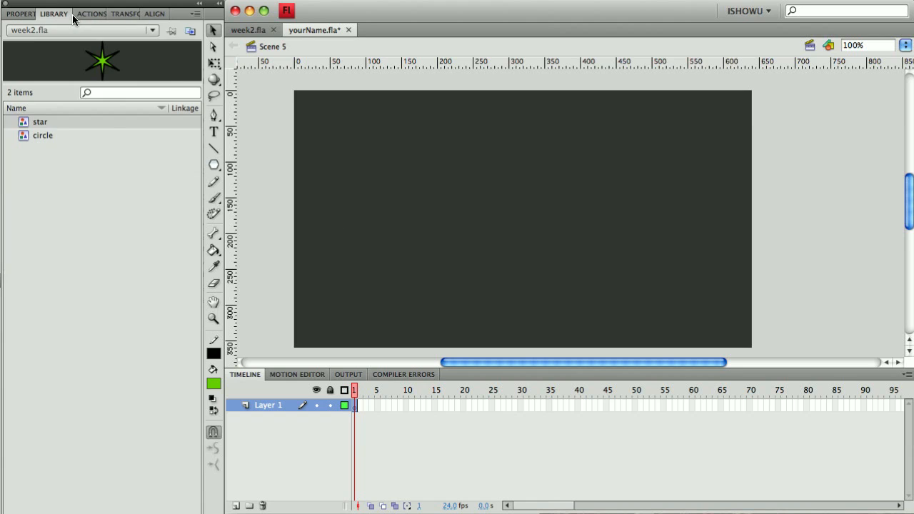
Place an instance of the circle symbol from the library onto the middle of the stage.
{"action": "left_click", "coordinate": [47, 136]}
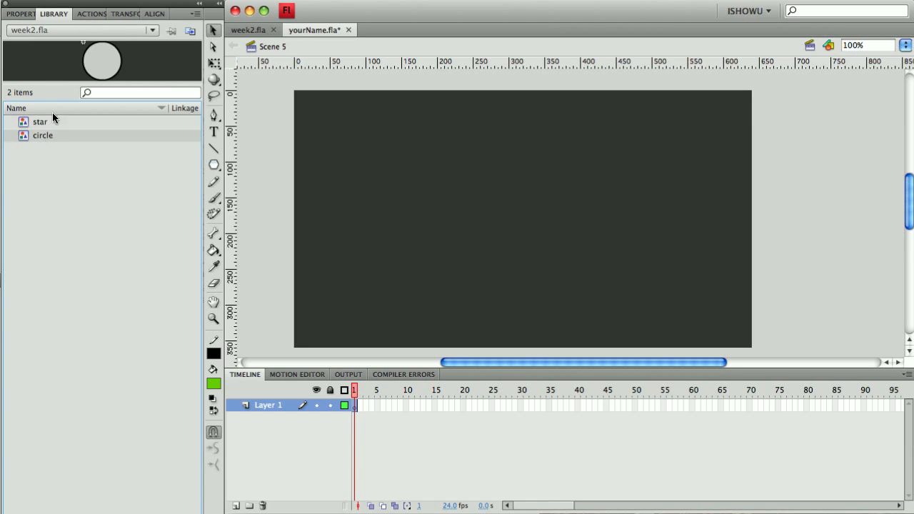
{"action": "left_click_drag", "start_coordinate": [101, 68], "coordinate": [527, 216]}
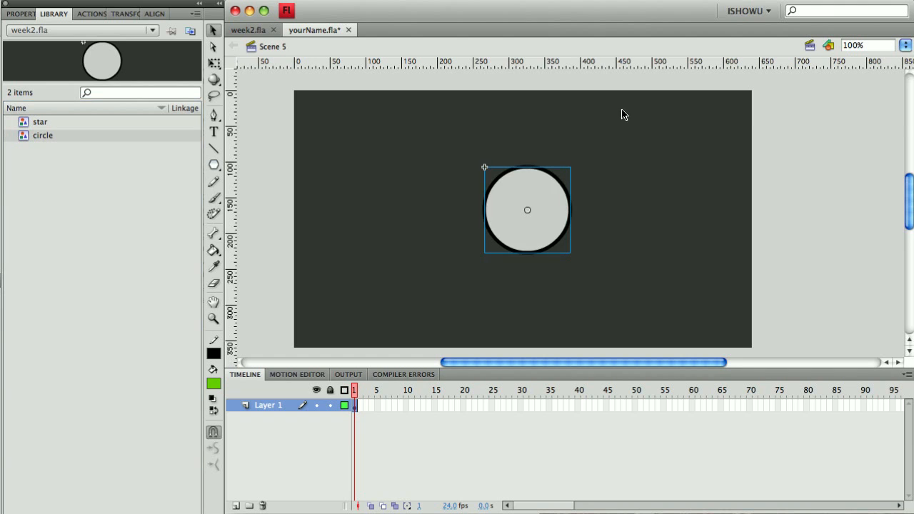
Scale the circle instance up with the Free Transform tool until it fills most of the stage height.
{"action": "left_click", "coordinate": [213, 63]}
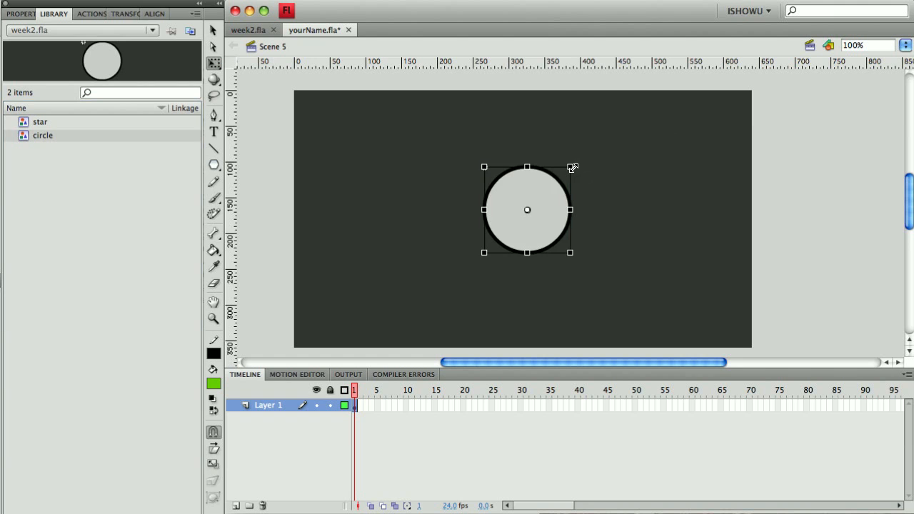
{"action": "left_click_drag", "start_coordinate": [573, 164], "coordinate": [663, 98]}
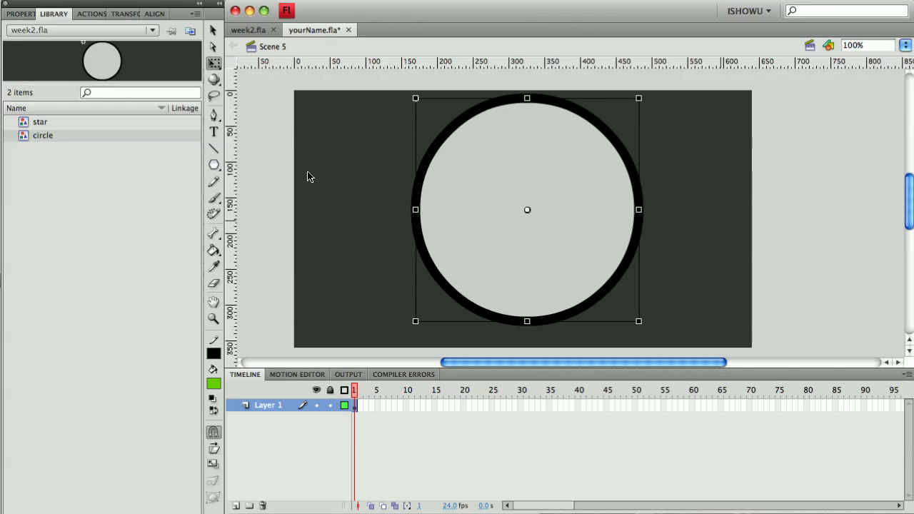
Align the circle to the stage, centring it both vertically and horizontally.
{"action": "left_click", "coordinate": [159, 15]}
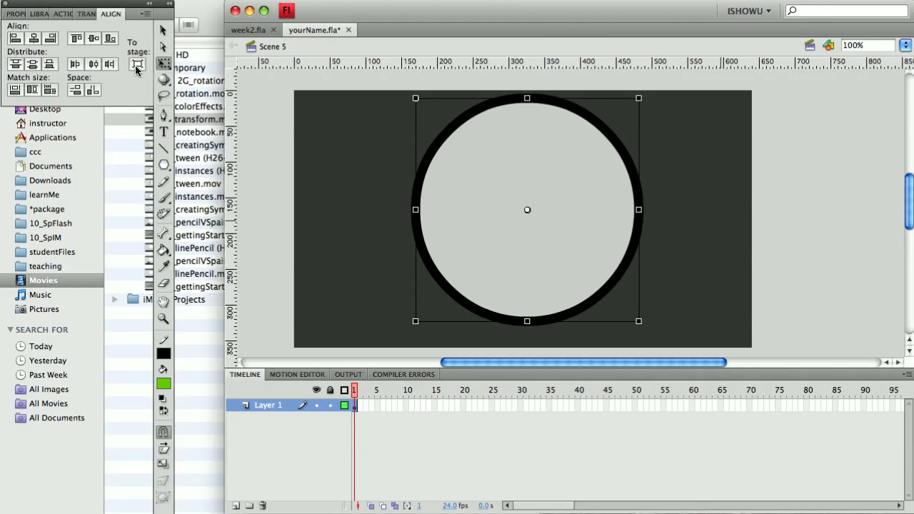
{"action": "left_click", "coordinate": [206, 29]}
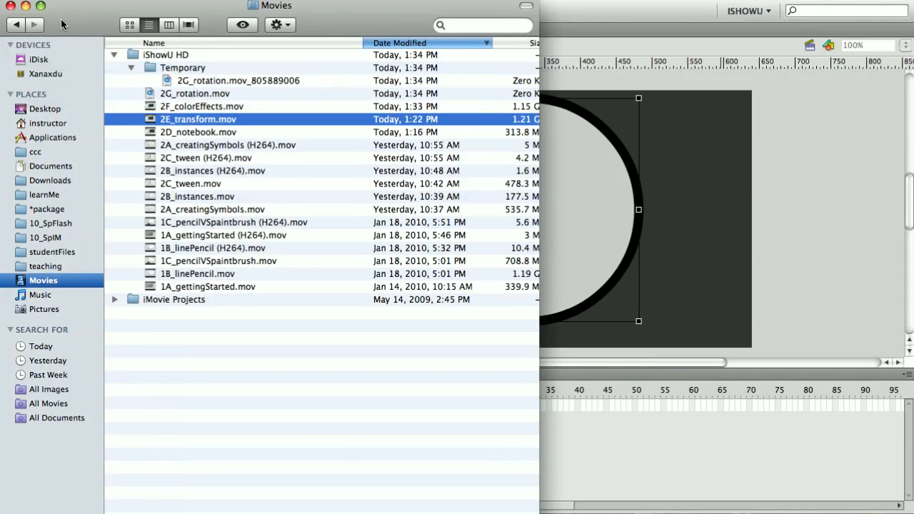
{"action": "left_click", "coordinate": [10, 5]}
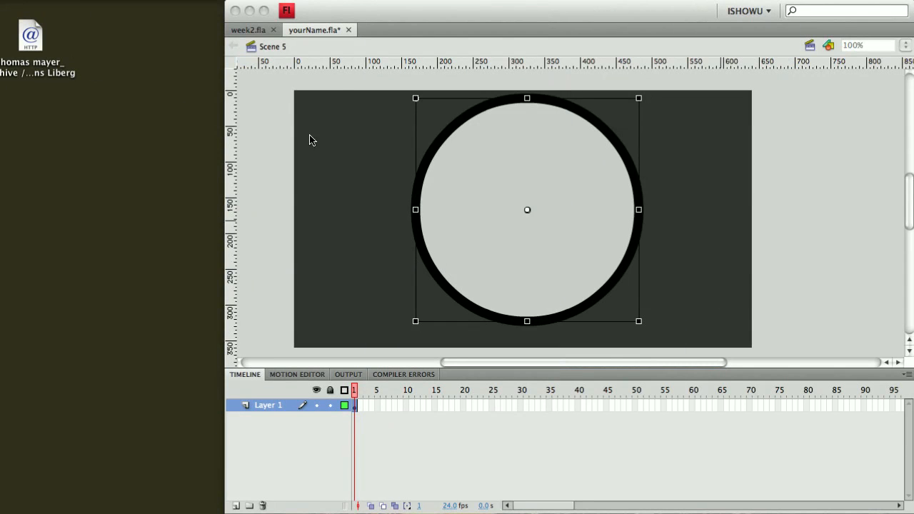
{"action": "left_click", "coordinate": [342, 61]}
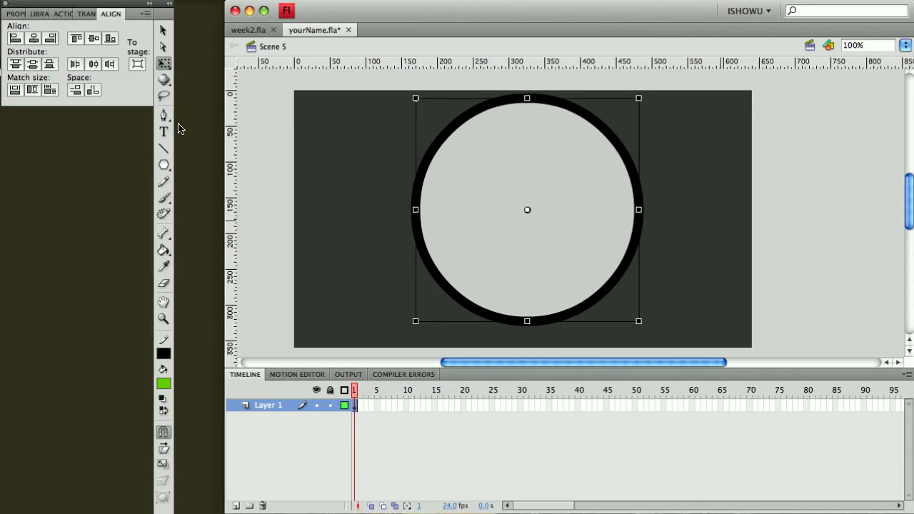
{"action": "left_click", "coordinate": [138, 65]}
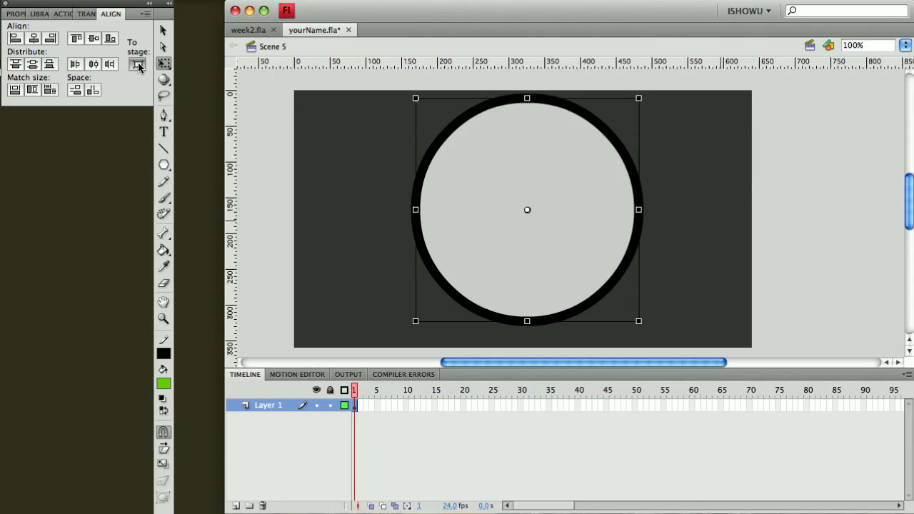
{"action": "left_click", "coordinate": [95, 42]}
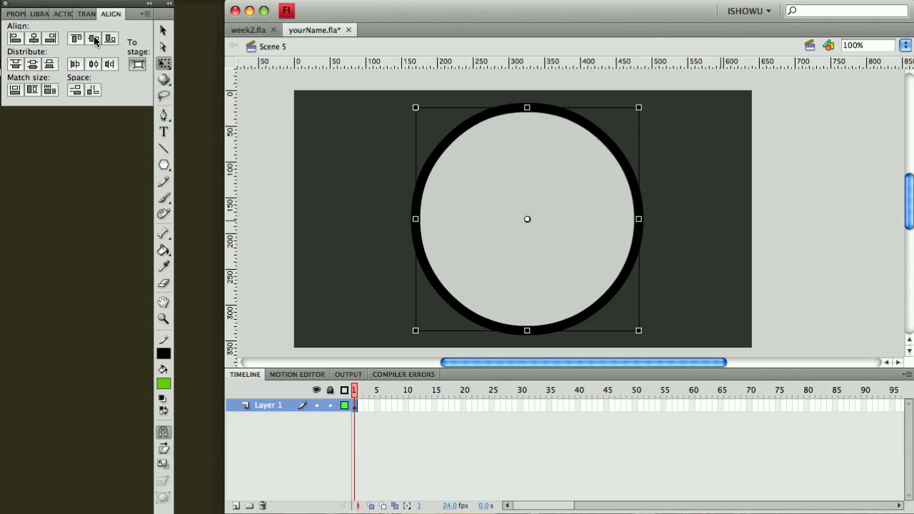
{"action": "left_click", "coordinate": [33, 39]}
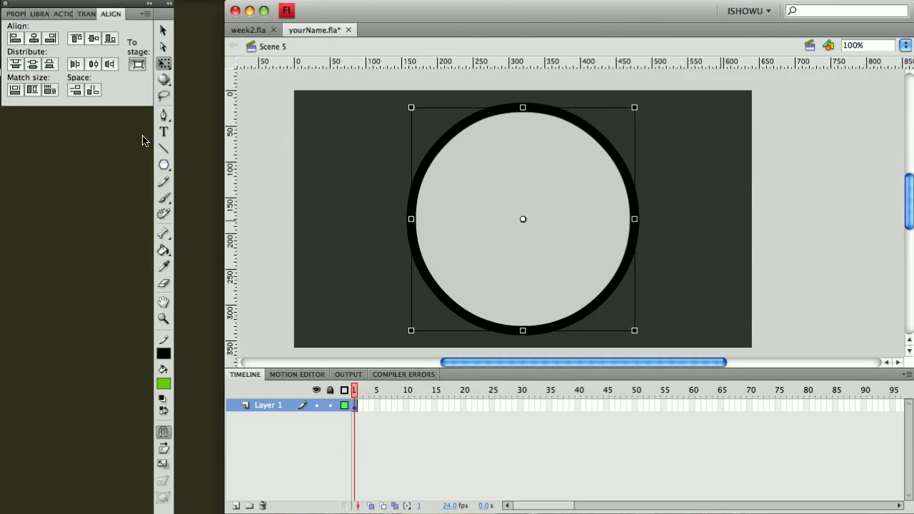
{"action": "left_click", "coordinate": [148, 0]}
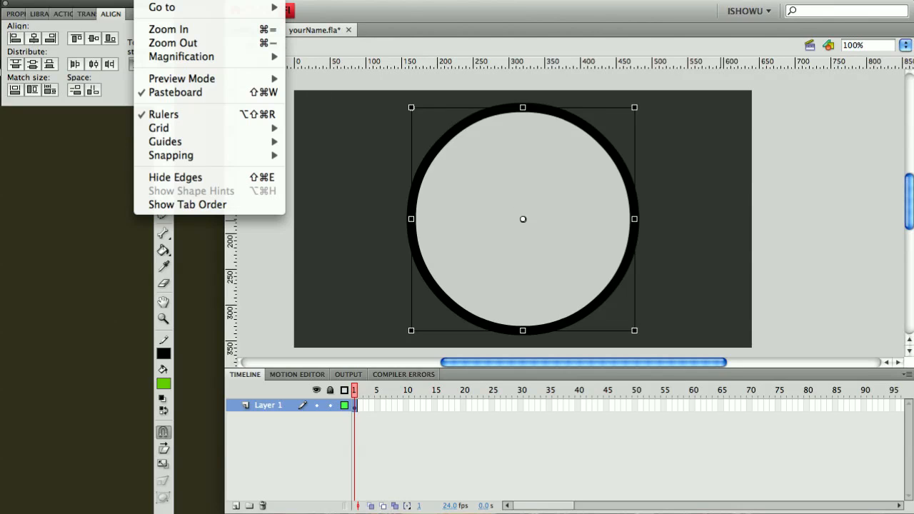
{"action": "left_click", "coordinate": [175, 118]}
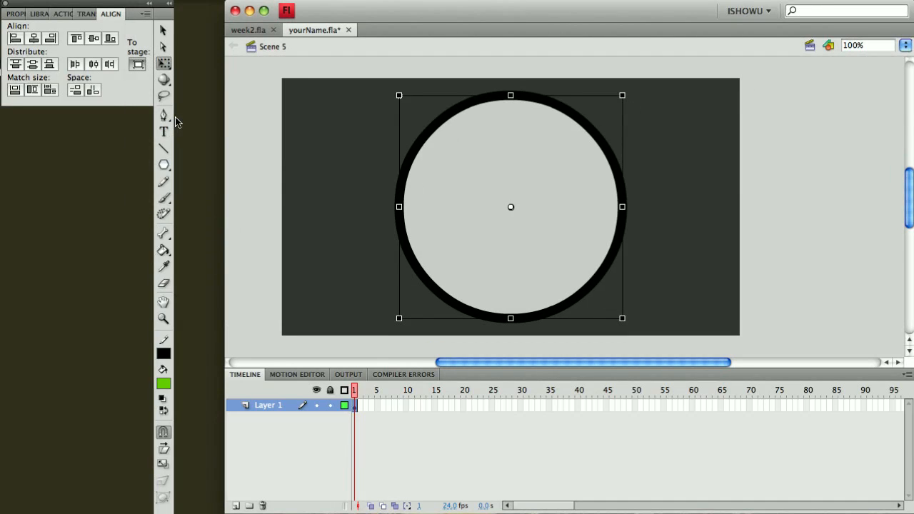
{"action": "left_click", "coordinate": [148, 0]}
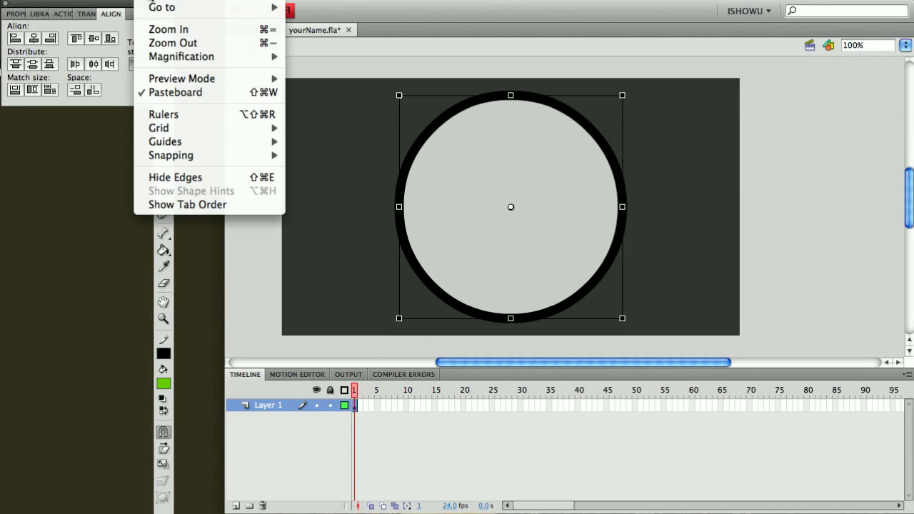
{"action": "left_click", "coordinate": [175, 120]}
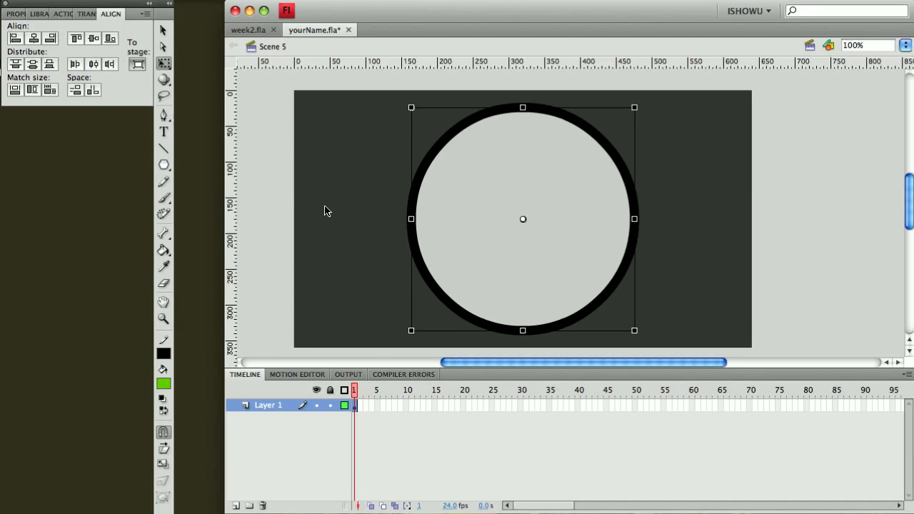
Drag out a horizontal and a vertical guide crossing at the circle's centre point.
{"action": "left_click_drag", "start_coordinate": [231, 191], "coordinate": [523, 233]}
{"action": "left_click_drag", "start_coordinate": [550, 64], "coordinate": [563, 218]}
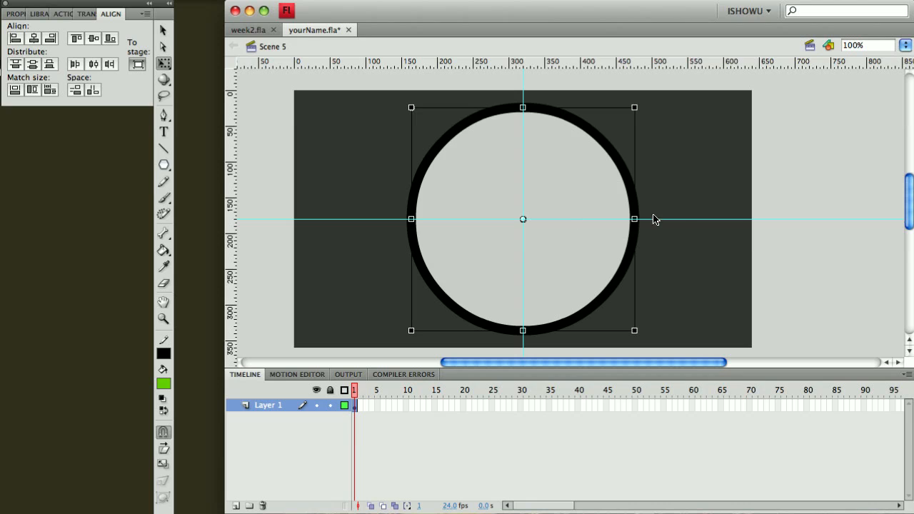
Rename Layer 1 as face.
{"action": "left_click", "coordinate": [44, 17]}
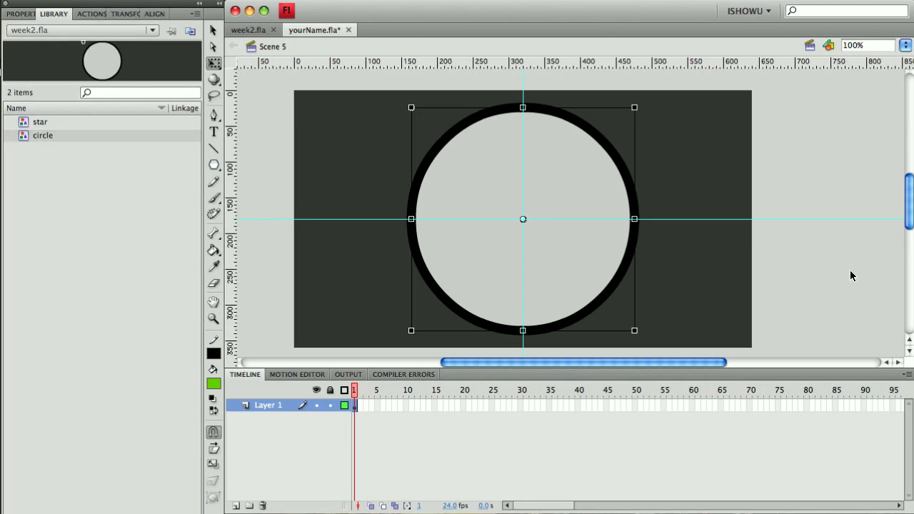
{"action": "left_click", "coordinate": [217, 147]}
{"action": "left_click", "coordinate": [271, 405]}
{"action": "type", "text": "face"}
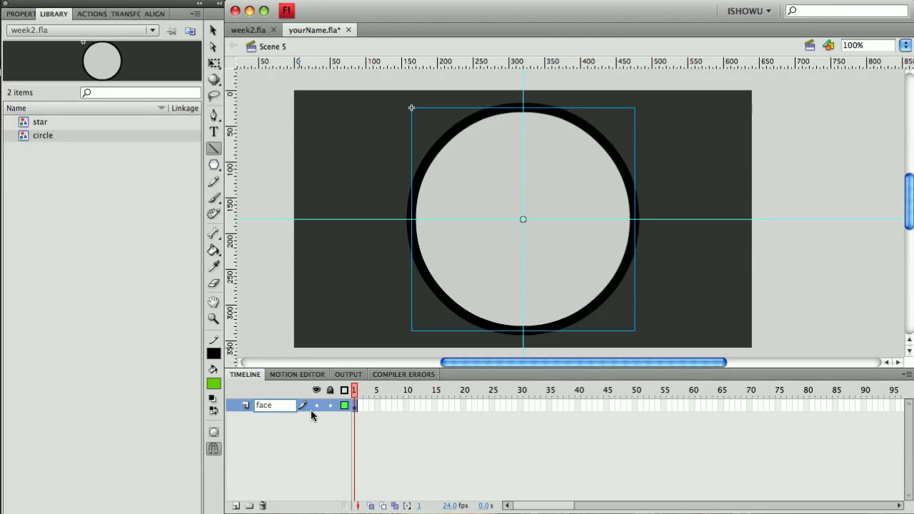
{"action": "key", "text": "Return"}
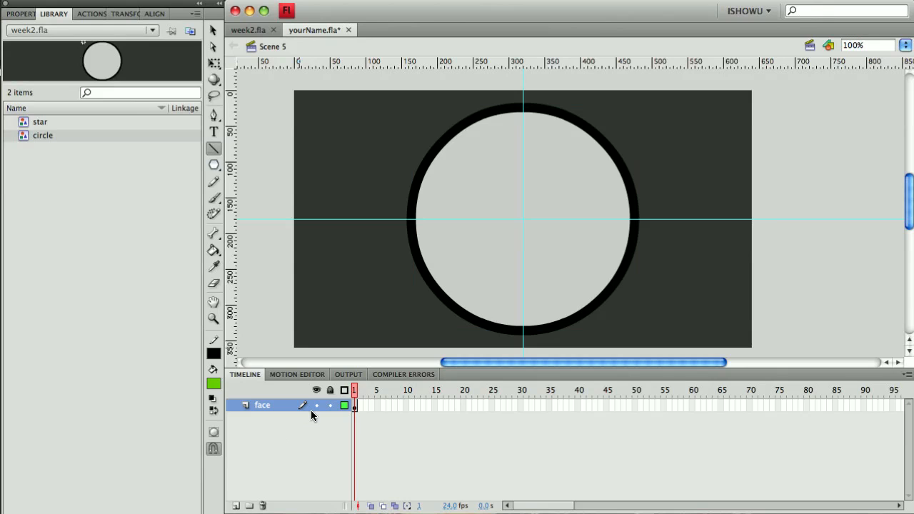
Add a new layer named minute above face and lock the face layer.
{"action": "left_click", "coordinate": [235, 507]}
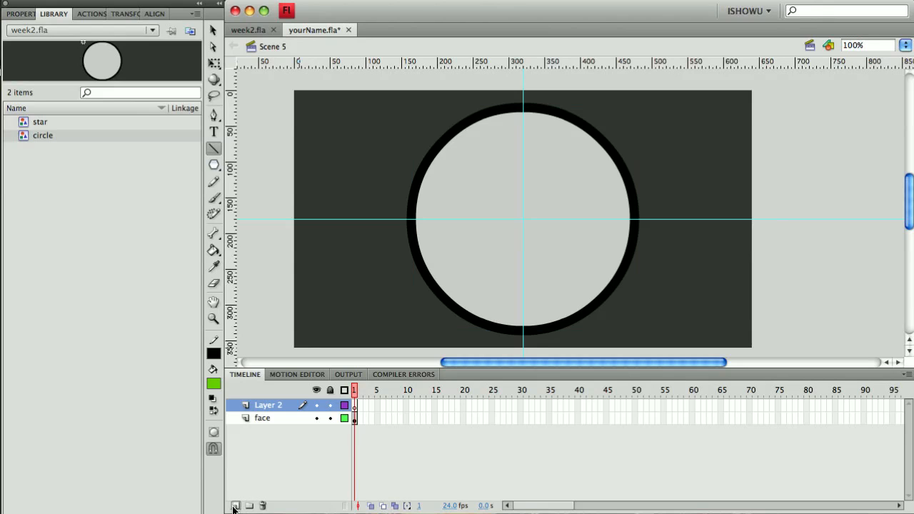
{"action": "double_click", "coordinate": [264, 405]}
{"action": "type", "text": "minute"}
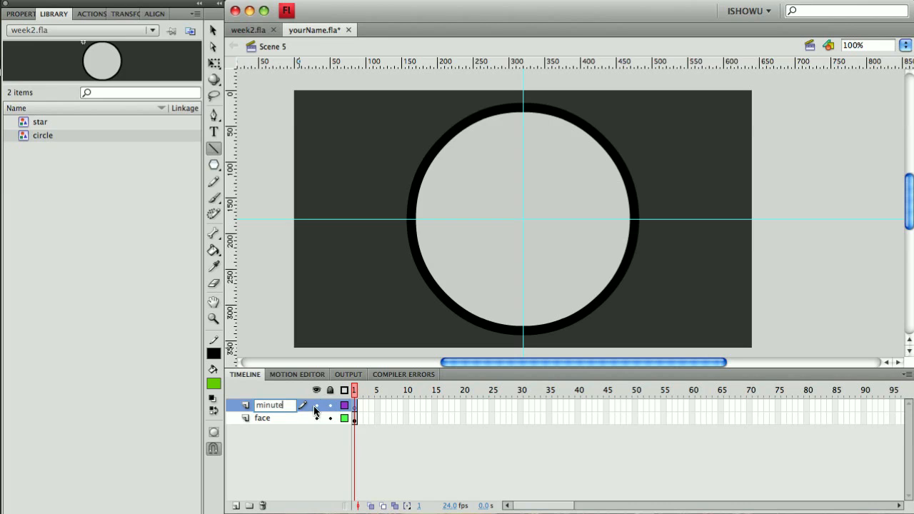
{"action": "left_click", "coordinate": [329, 418]}
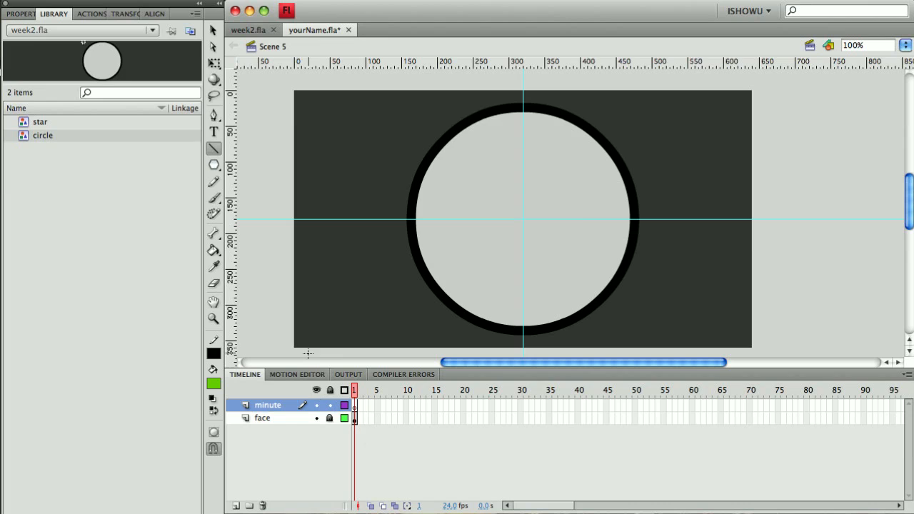
Draw a vertical line on the minute layer from the circle's centre straight up, about 137 px long.
{"action": "left_click", "coordinate": [214, 148]}
{"action": "left_click_drag", "start_coordinate": [523, 219], "coordinate": [523, 121]}
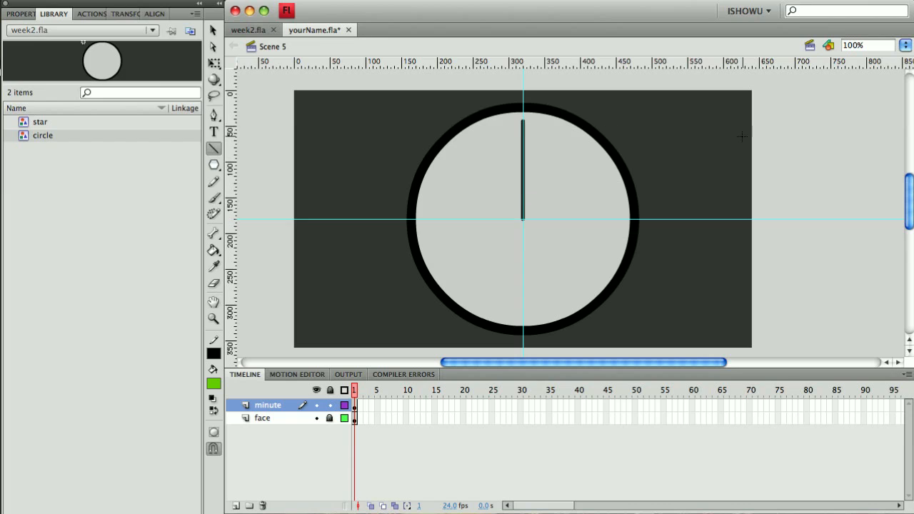
{"action": "left_click", "coordinate": [213, 30]}
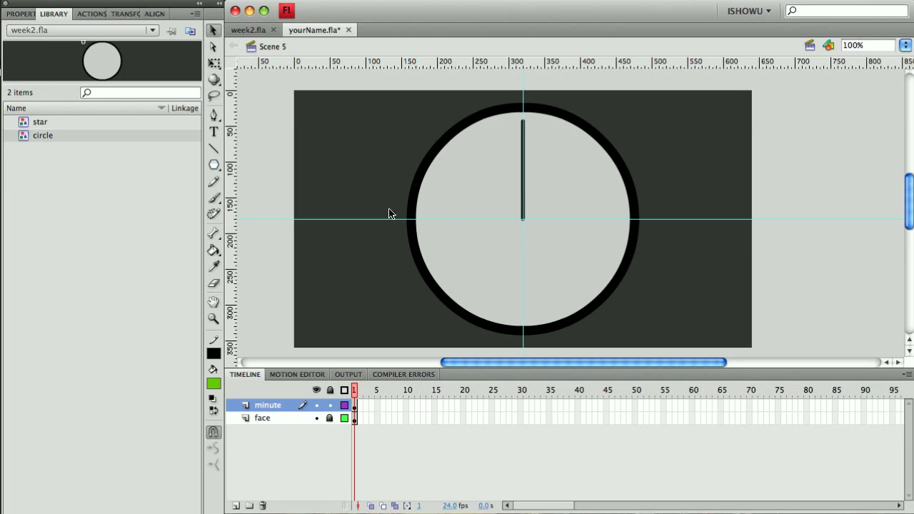
Zoom in, select the minute hand line, and set its stroke height to 10.
{"action": "left_click", "coordinate": [27, 14]}
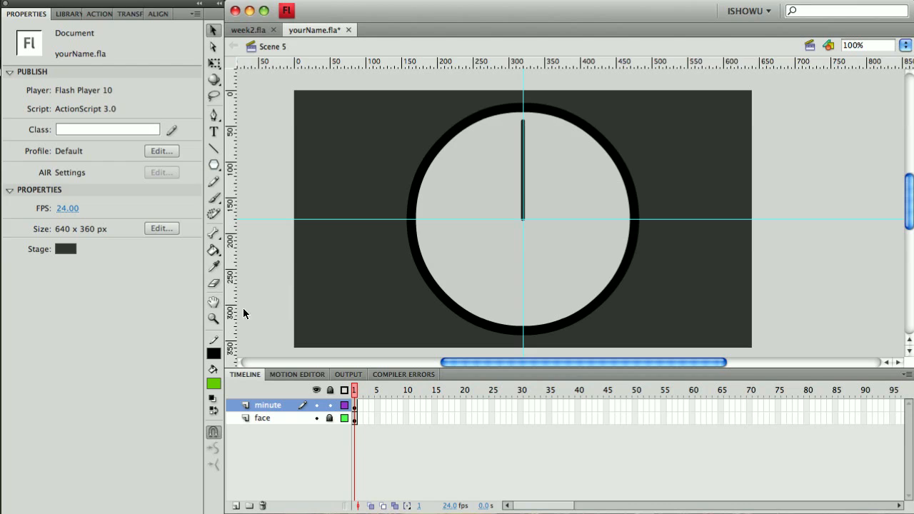
{"action": "left_click", "coordinate": [213, 319]}
{"action": "left_click", "coordinate": [515, 139]}
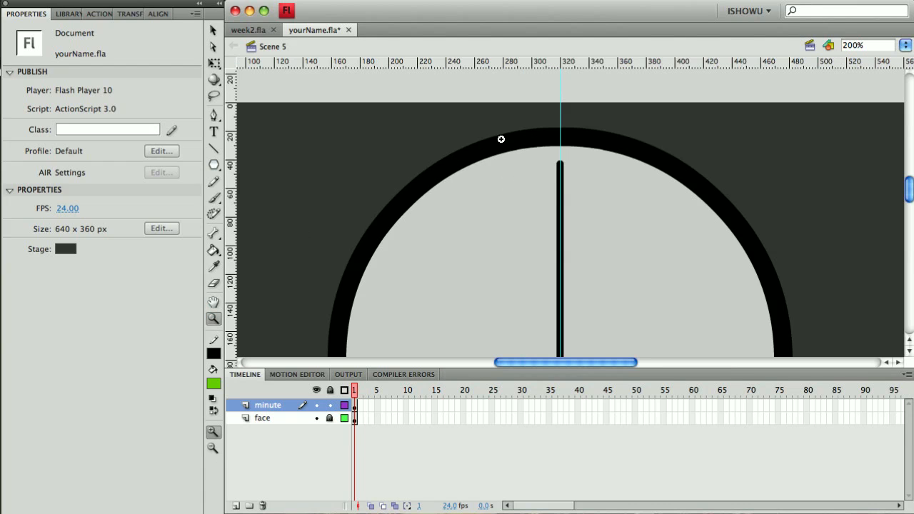
{"action": "left_click", "coordinate": [214, 31]}
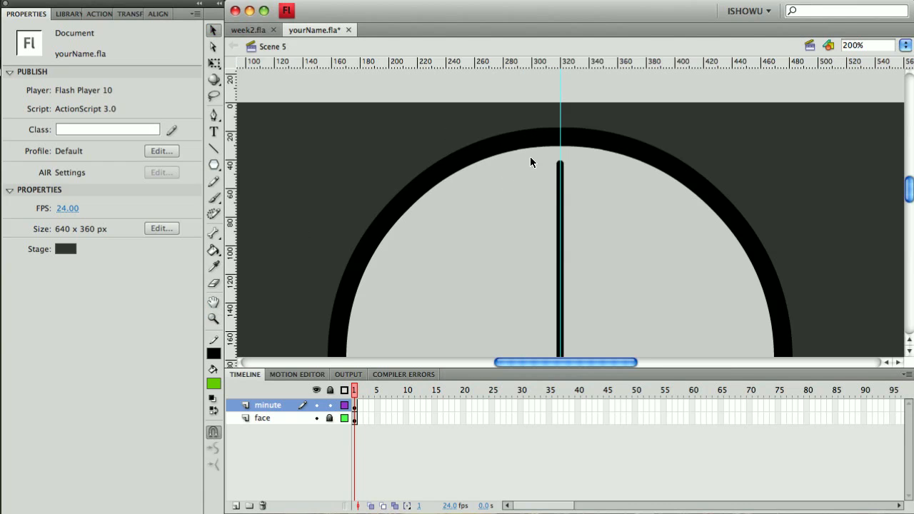
{"action": "left_click", "coordinate": [560, 181]}
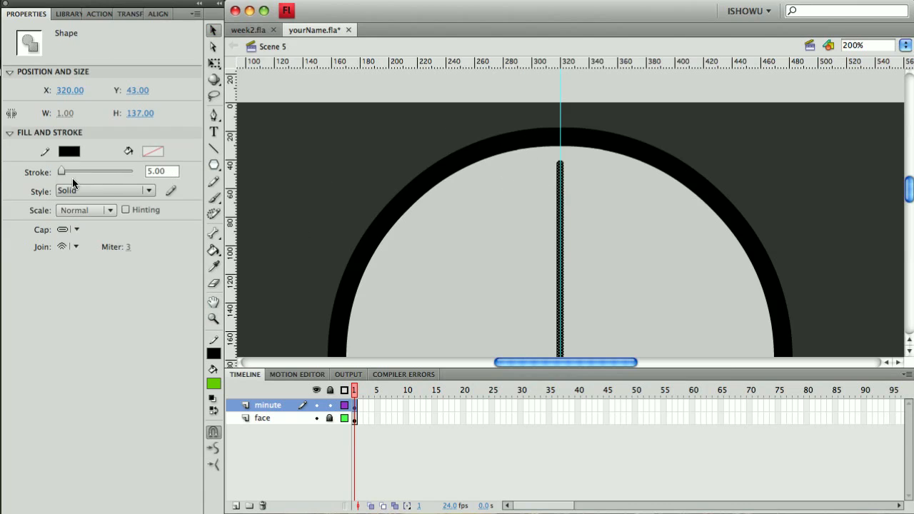
{"action": "left_click", "coordinate": [149, 172]}
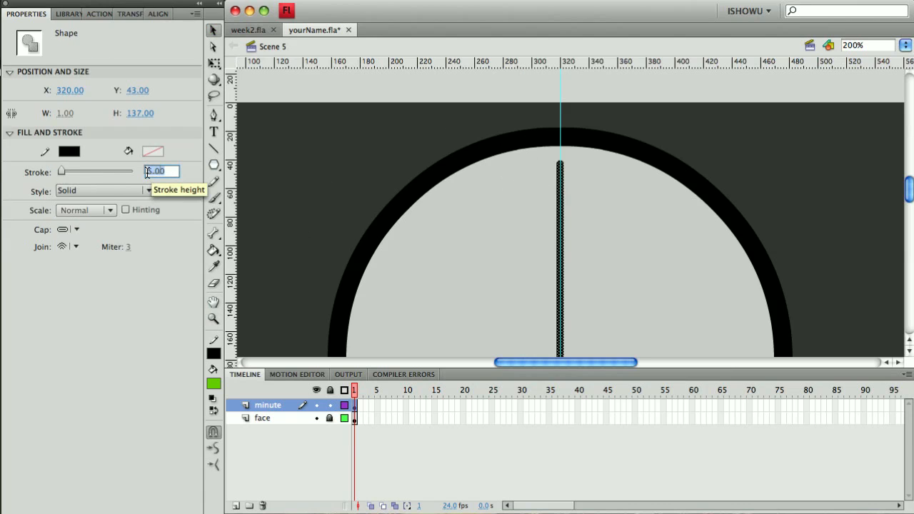
{"action": "key", "text": "Return"}
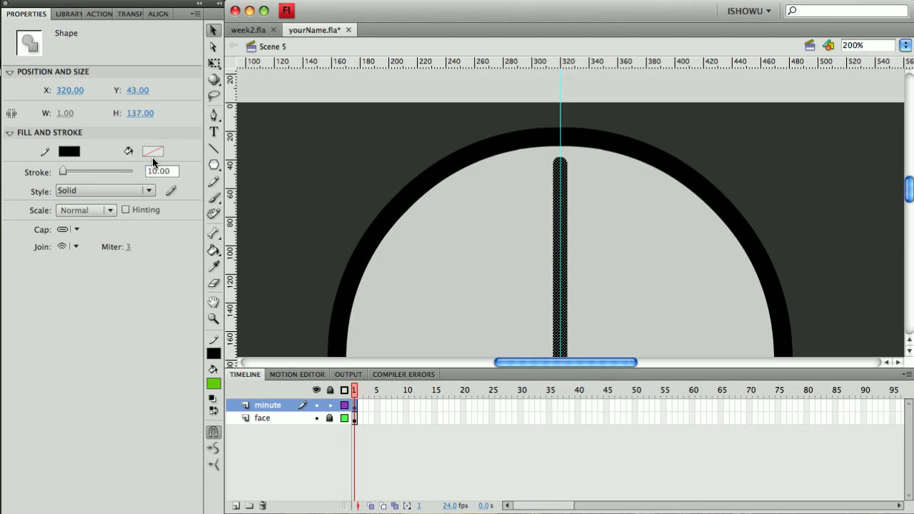
{"action": "double_click", "coordinate": [213, 318]}
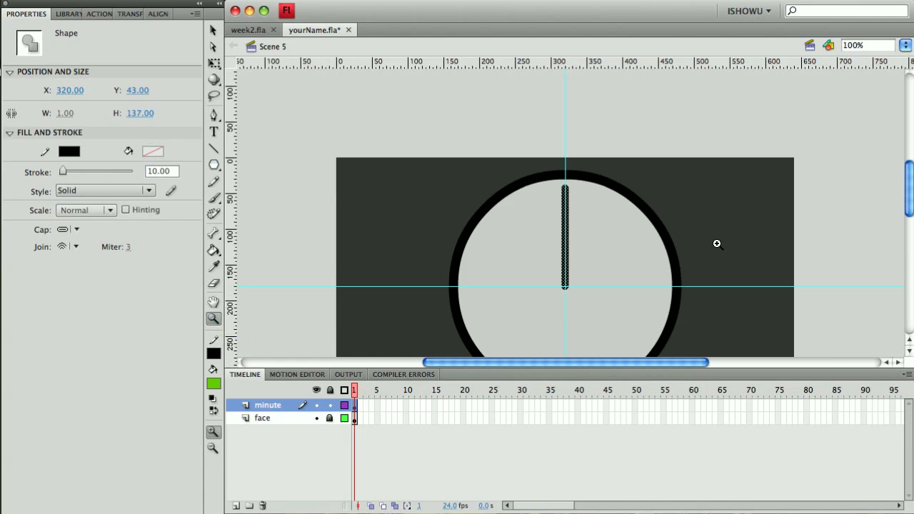
{"action": "scroll", "coordinate": [748, 208], "scroll_direction": "right", "scroll_amount": 10}
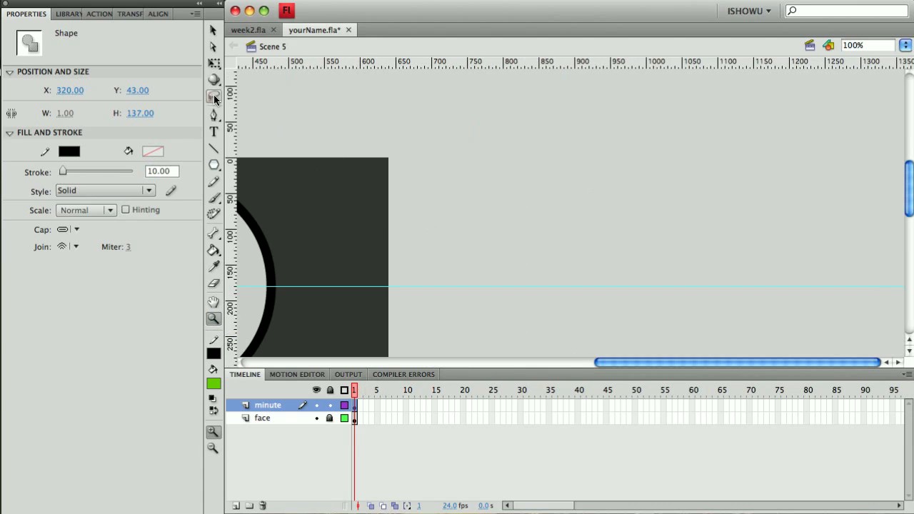
{"action": "left_click", "coordinate": [213, 30]}
{"action": "left_click_drag", "start_coordinate": [611, 362], "coordinate": [428, 362]}
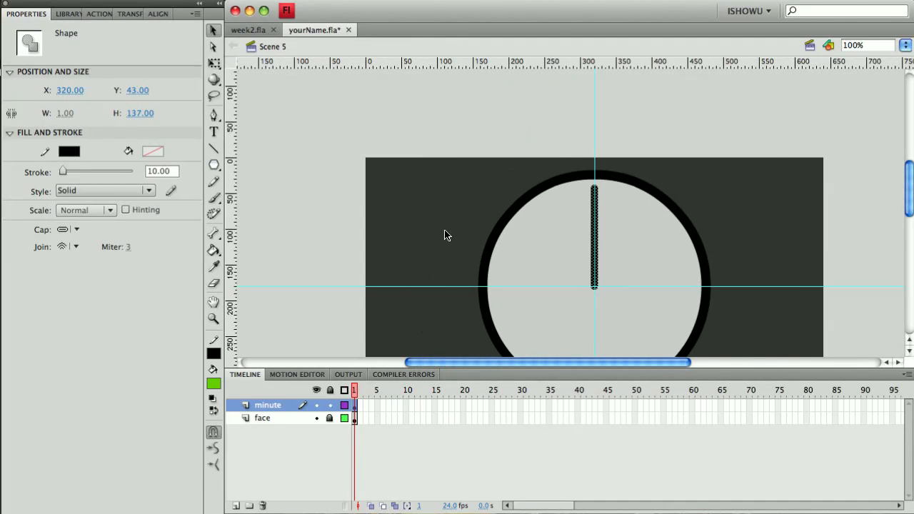
{"action": "scroll", "coordinate": [445, 235], "scroll_direction": "down", "scroll_amount": 5}
{"action": "scroll", "coordinate": [444, 236], "scroll_direction": "up", "scroll_amount": 2}
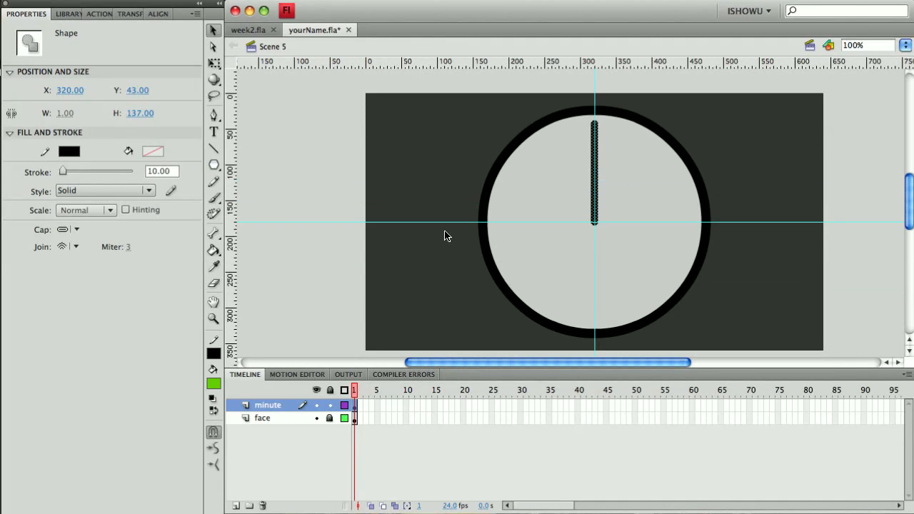
{"action": "scroll", "coordinate": [444, 236], "scroll_direction": "down", "scroll_amount": 1}
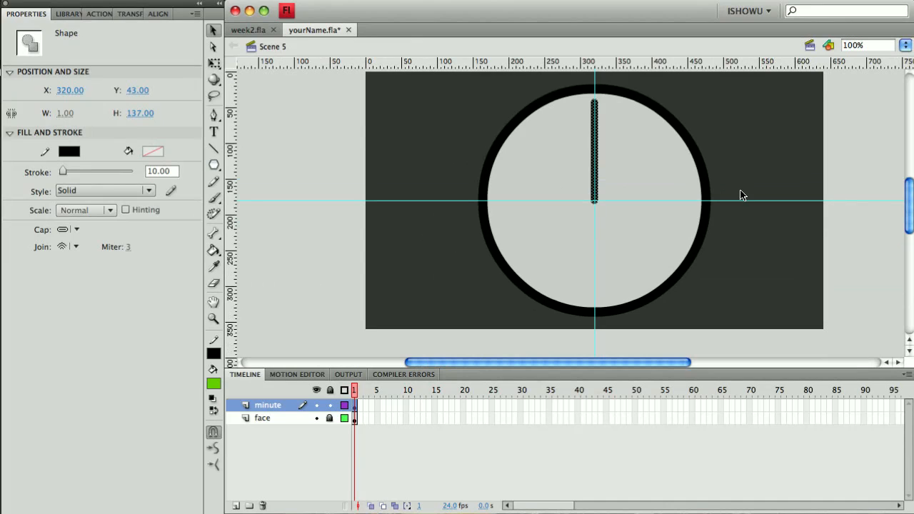
{"action": "scroll", "coordinate": [911, 195], "scroll_direction": "up", "scroll_amount": 1}
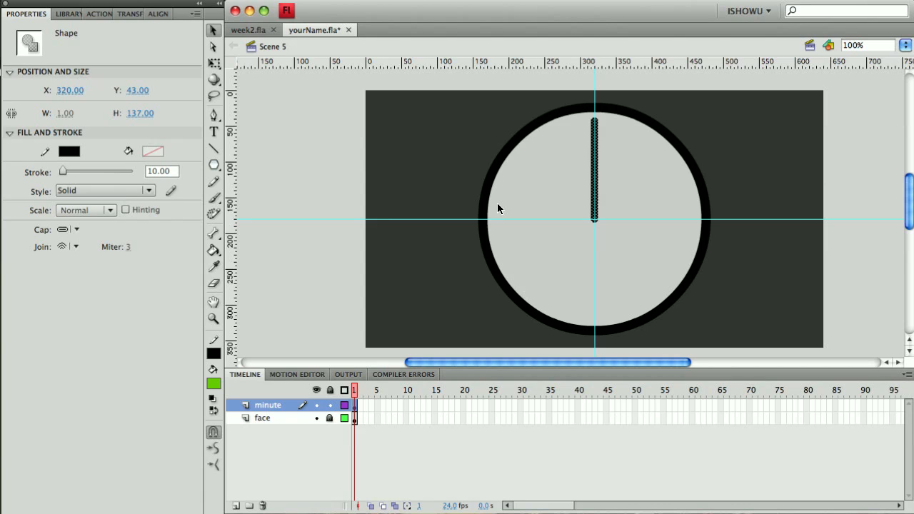
Convert the minute hand line into a graphic symbol named hand.
{"action": "key", "text": "F8"}
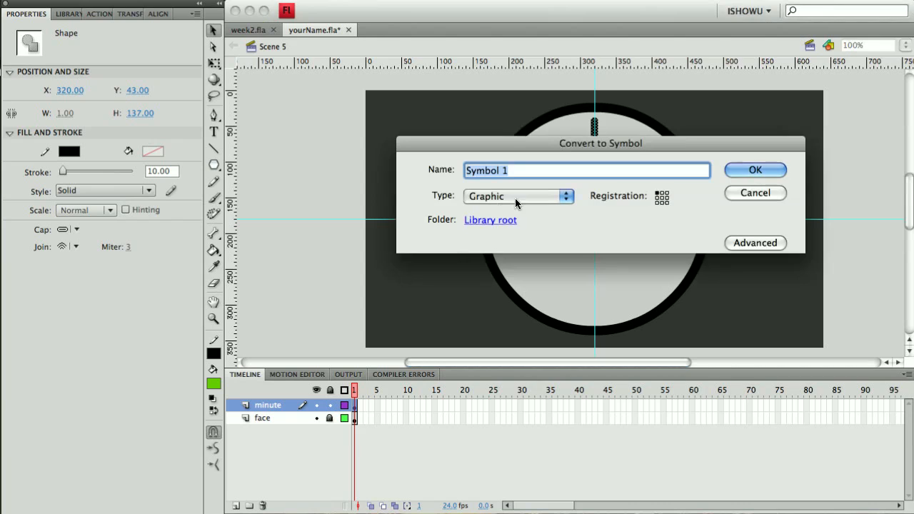
{"action": "type", "text": "hand"}
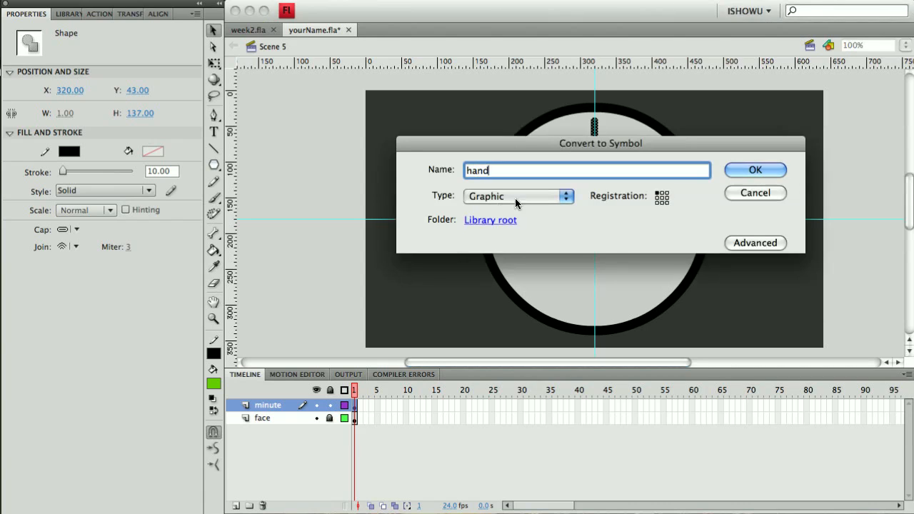
{"action": "key", "text": "Return"}
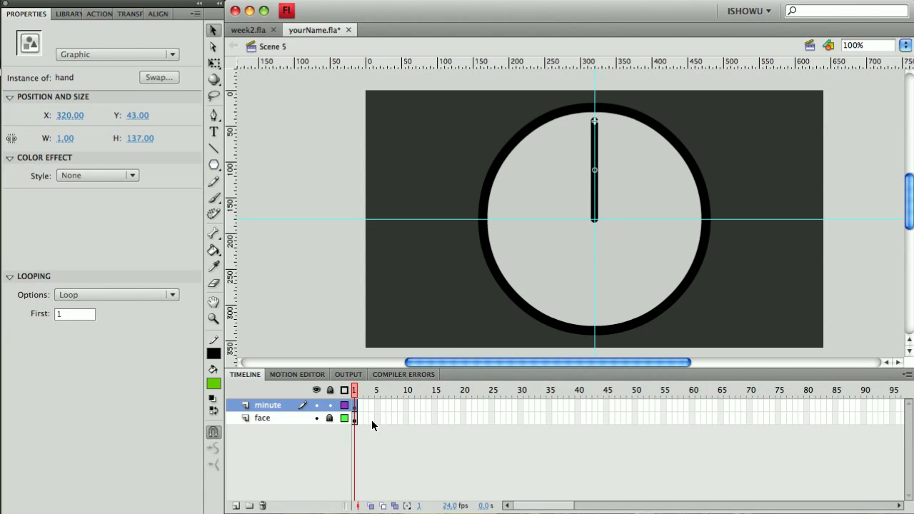
Extend the face layer with frames up to frame 60.
{"action": "left_click", "coordinate": [692, 419]}
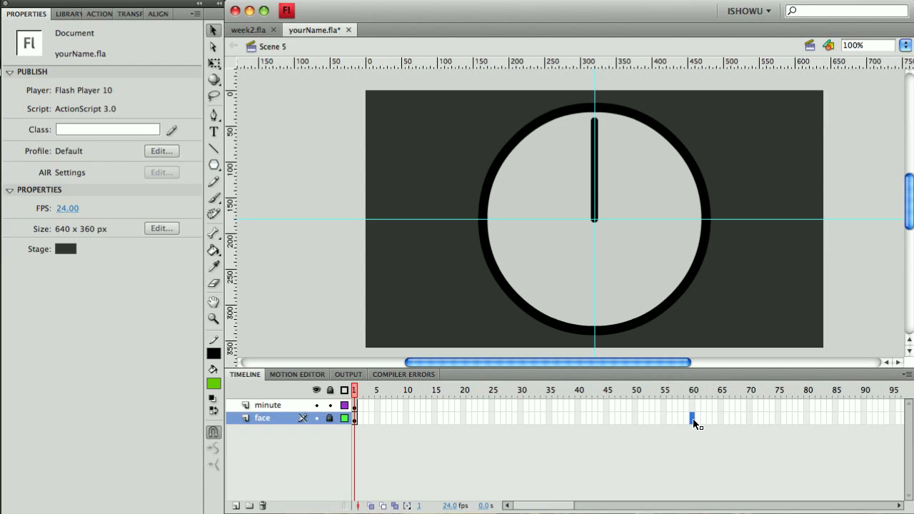
{"action": "key", "text": "F5"}
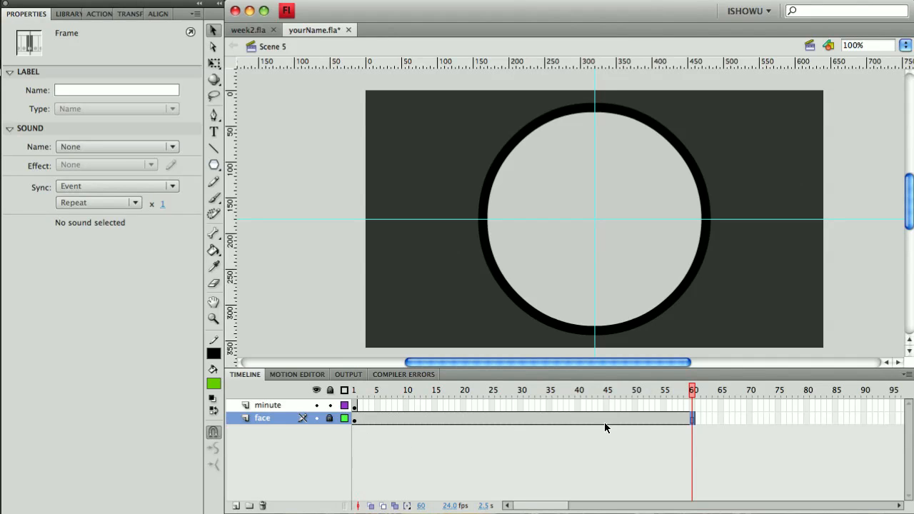
Apply a motion tween to the hand on the minute layer and stretch its span to frame 60.
{"action": "left_click", "coordinate": [356, 405]}
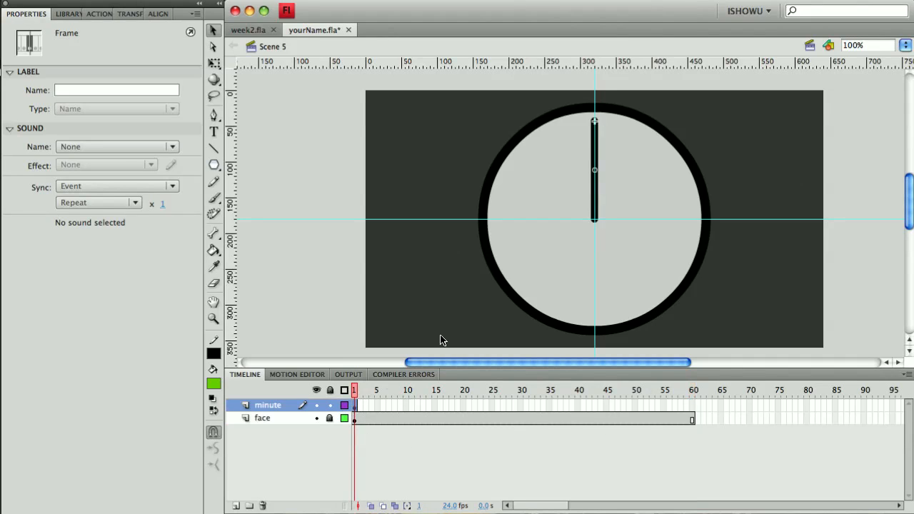
{"action": "left_click", "coordinate": [594, 213]}
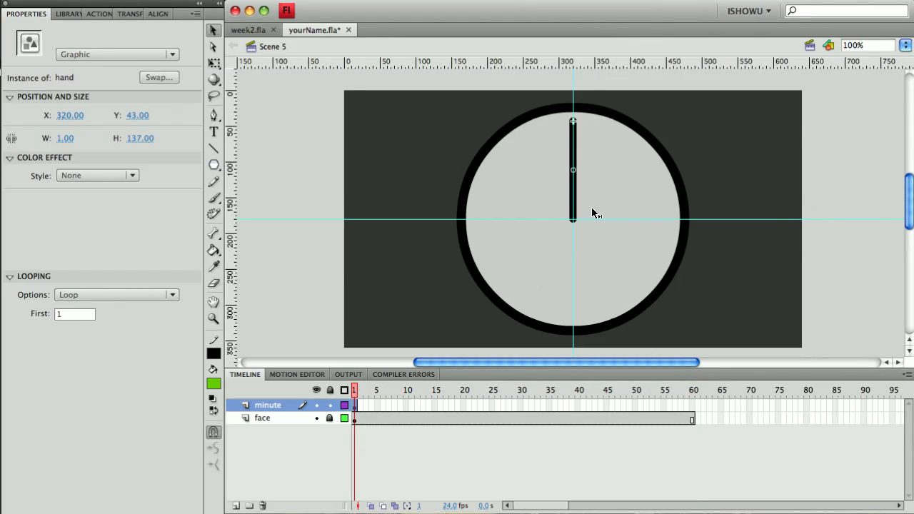
{"action": "left_click", "coordinate": [577, 209]}
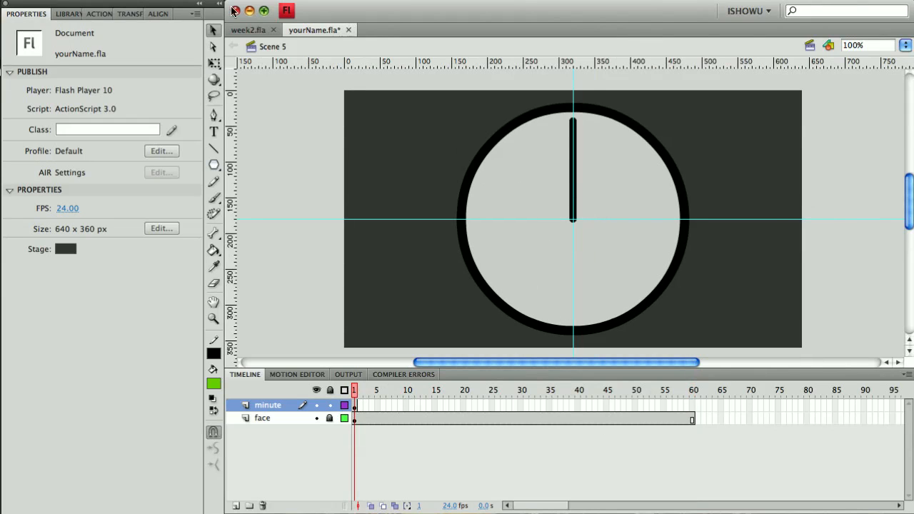
{"action": "left_click", "coordinate": [205, 0]}
{"action": "left_click", "coordinate": [204, 0]}
{"action": "left_click", "coordinate": [572, 157]}
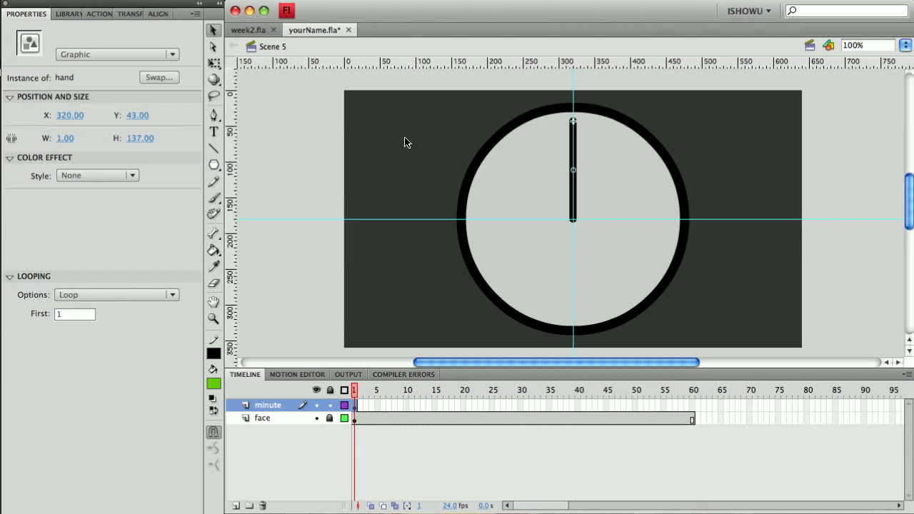
{"action": "left_click", "coordinate": [189, 1]}
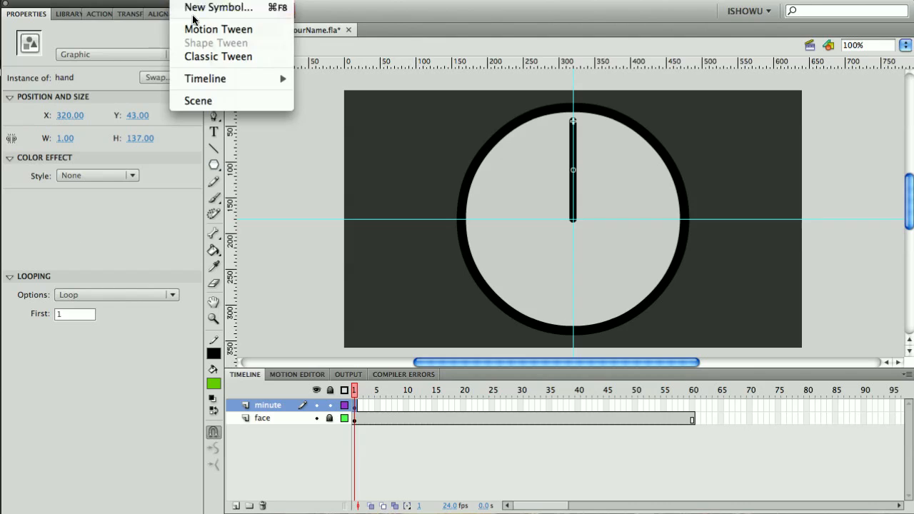
{"action": "left_click", "coordinate": [199, 30]}
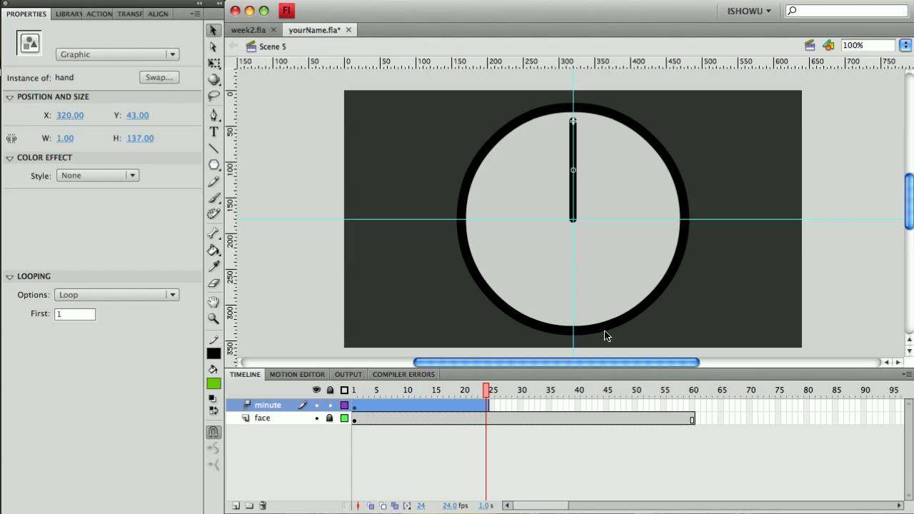
{"action": "left_click", "coordinate": [497, 404]}
{"action": "left_click_drag", "start_coordinate": [486, 405], "coordinate": [693, 404]}
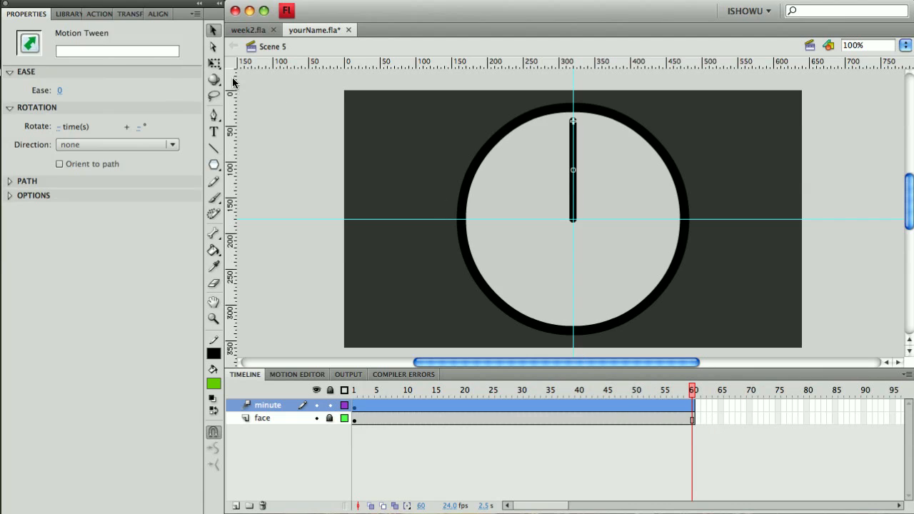
{"action": "left_click", "coordinate": [214, 62]}
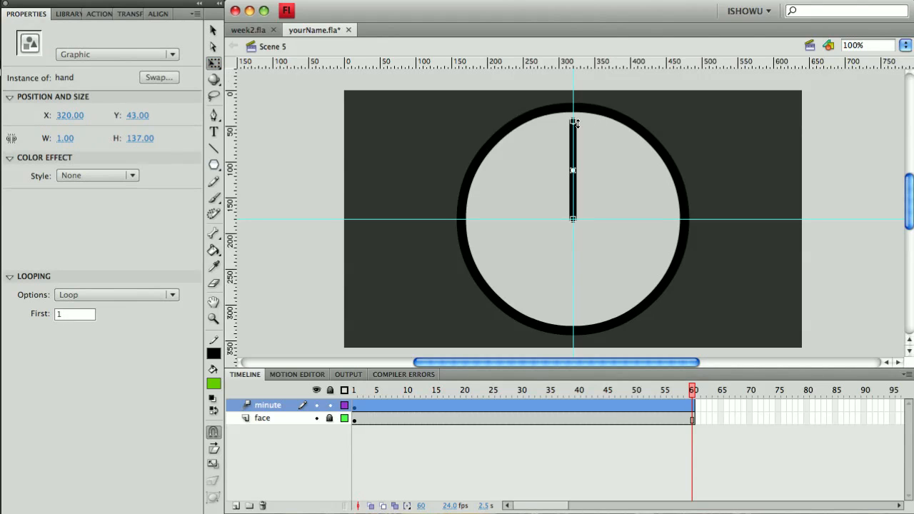
{"action": "left_click_drag", "start_coordinate": [573, 121], "coordinate": [629, 159]}
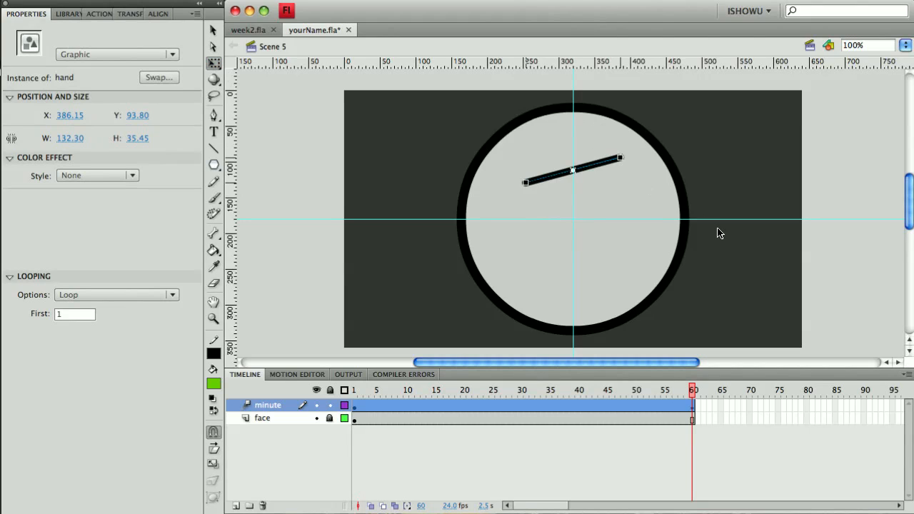
{"action": "key", "text": "ctrl+z"}
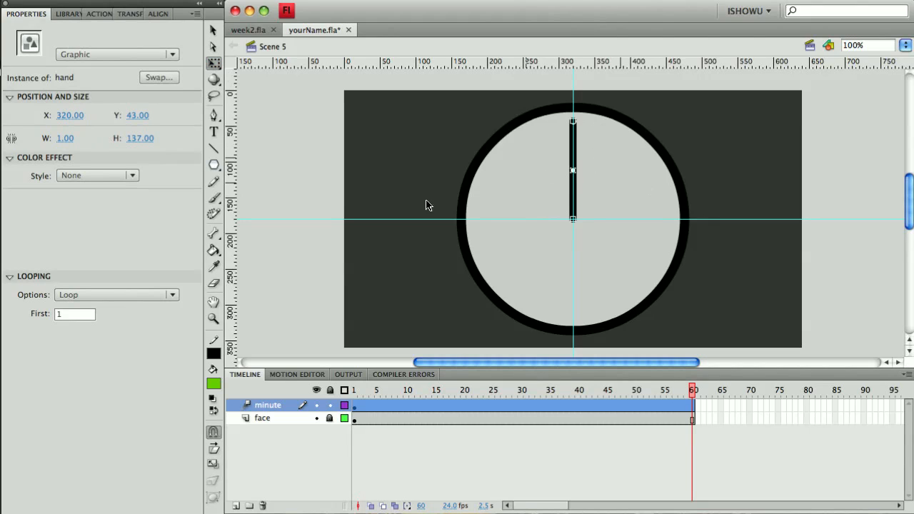
Move the hand's transformation point down to its base at the circle's centre with Free Transform.
{"action": "left_click", "coordinate": [215, 64]}
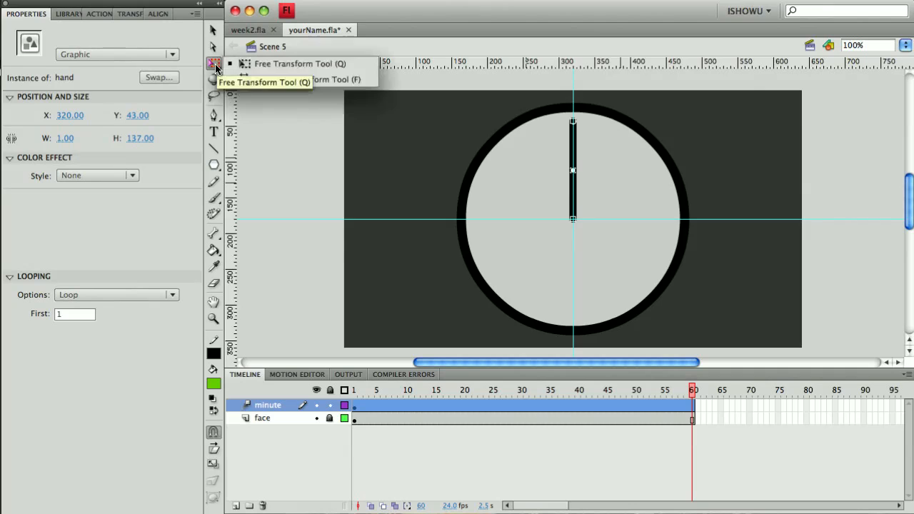
{"action": "left_click", "coordinate": [574, 171]}
{"action": "left_click_drag", "start_coordinate": [574, 172], "coordinate": [576, 220]}
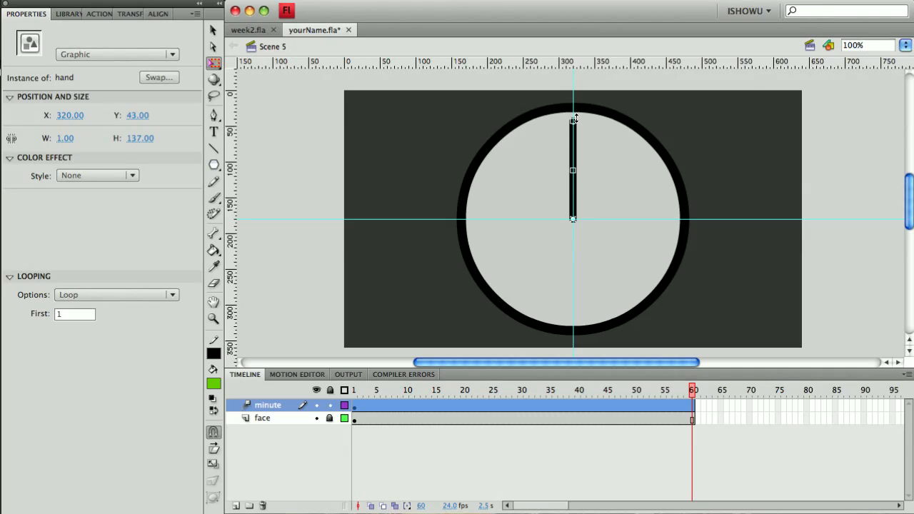
{"action": "left_click_drag", "start_coordinate": [576, 117], "coordinate": [576, 117]}
{"action": "left_click_drag", "start_coordinate": [576, 129], "coordinate": [611, 150]}
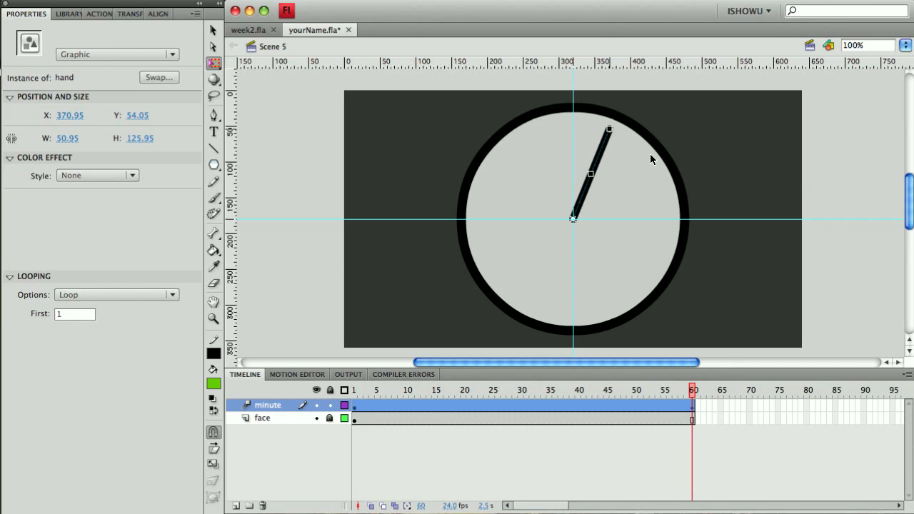
{"action": "key", "text": "ctrl+z"}
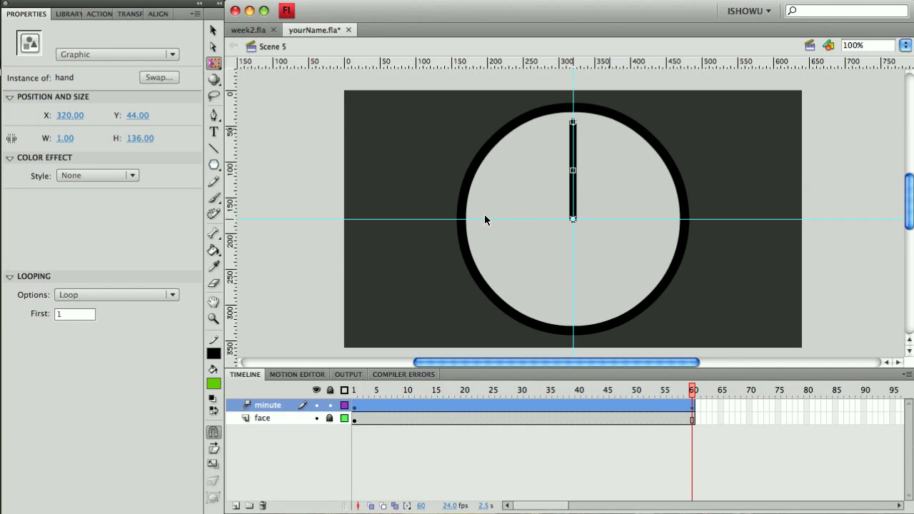
Set the minute hand's motion tween to rotate clockwise once.
{"action": "left_click", "coordinate": [589, 405]}
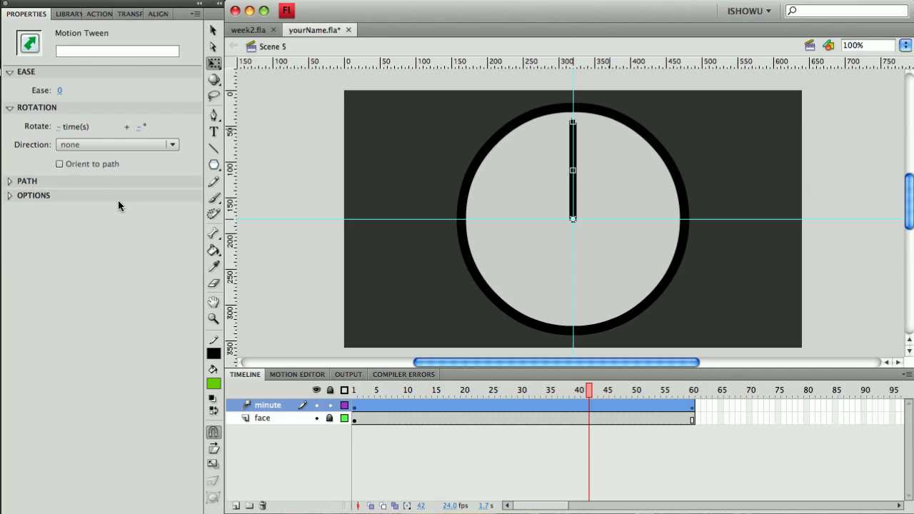
{"action": "left_click", "coordinate": [91, 143]}
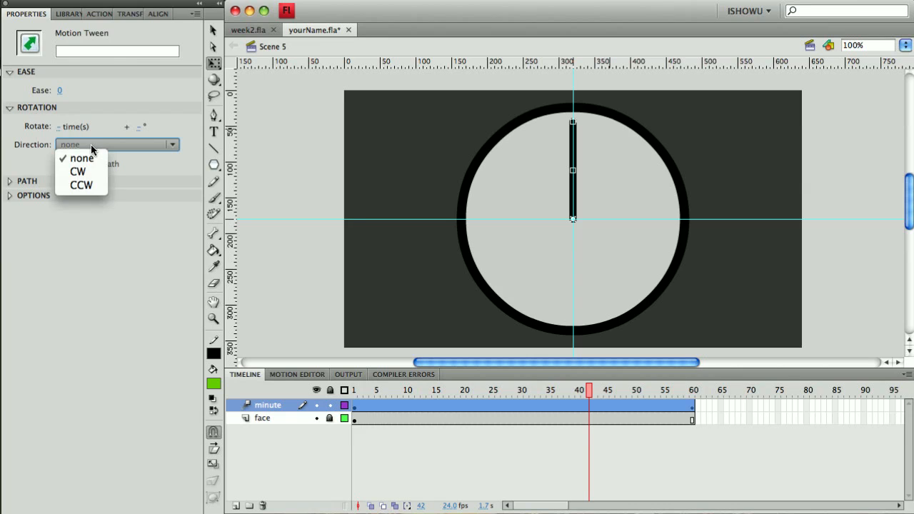
{"action": "left_click", "coordinate": [87, 171]}
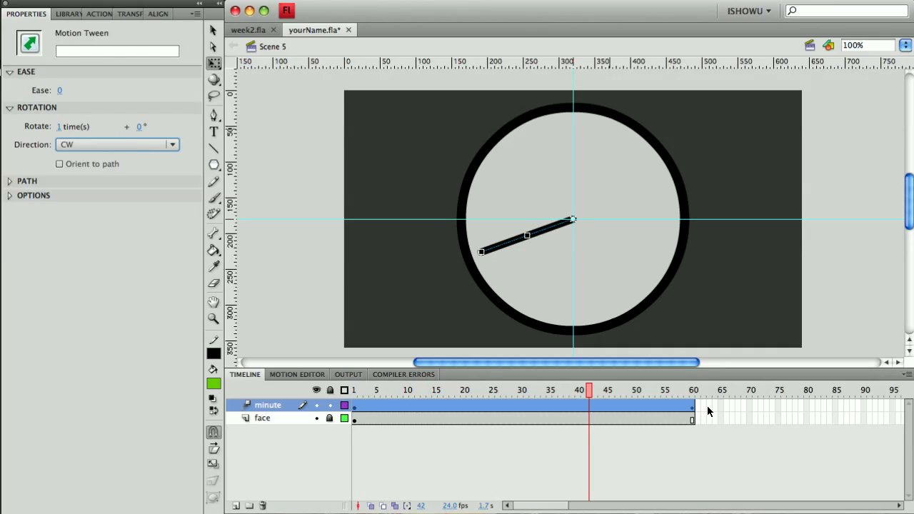
Preview the minute hand rotation across the timeline and add a new layer named hour above minute.
{"action": "left_click", "coordinate": [354, 391]}
{"action": "left_click_drag", "start_coordinate": [355, 392], "coordinate": [696, 397]}
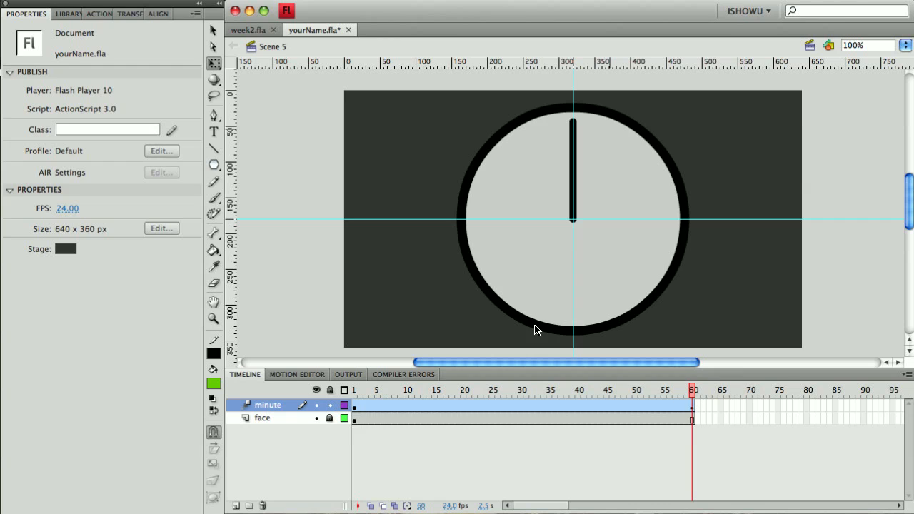
{"action": "left_click", "coordinate": [236, 506]}
{"action": "double_click", "coordinate": [276, 405]}
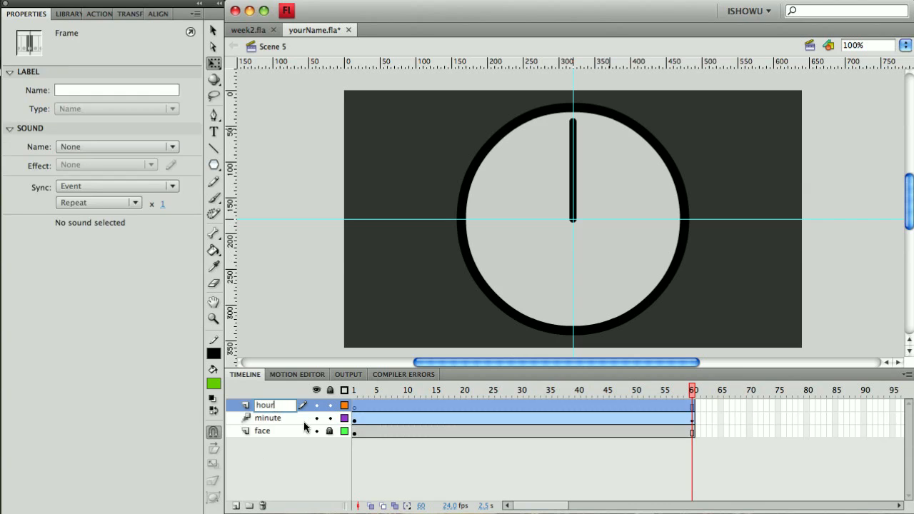
{"action": "left_click", "coordinate": [299, 449]}
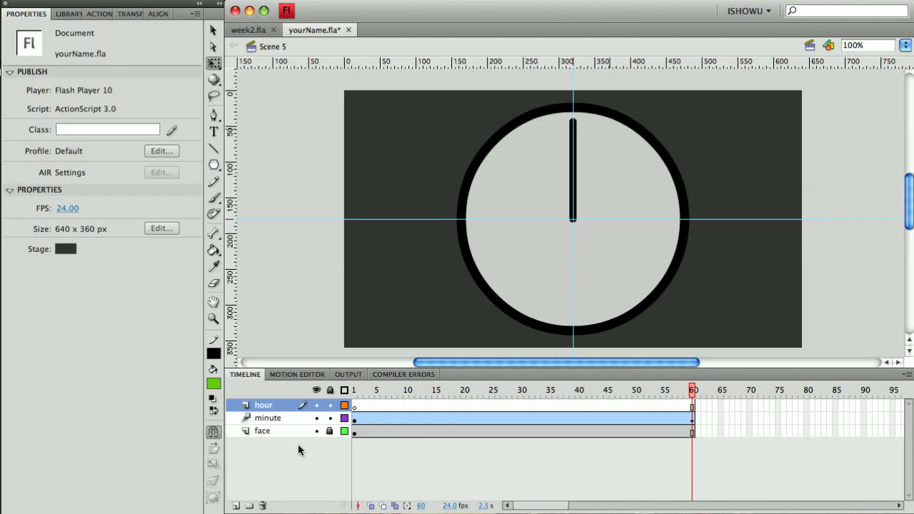
Place an instance of the hand symbol from the library onto the hour layer at frame 1.
{"action": "left_click", "coordinate": [354, 408]}
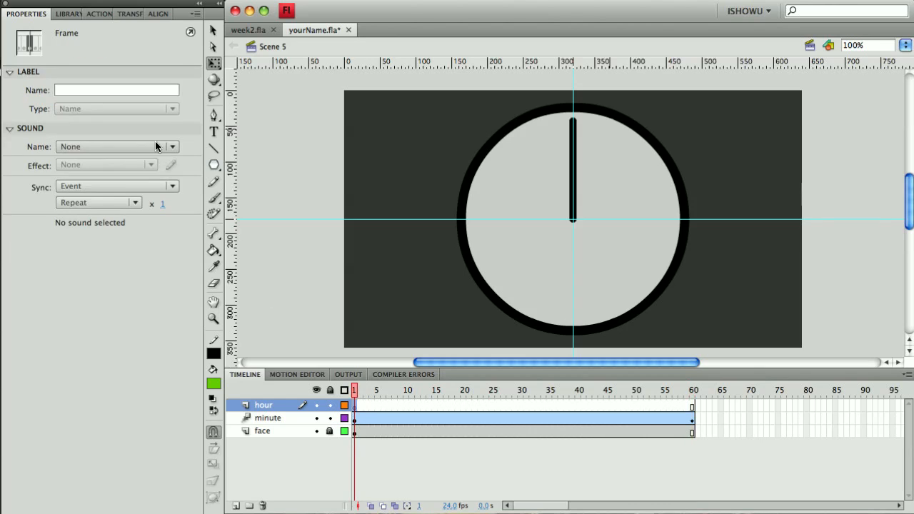
{"action": "left_click", "coordinate": [68, 13]}
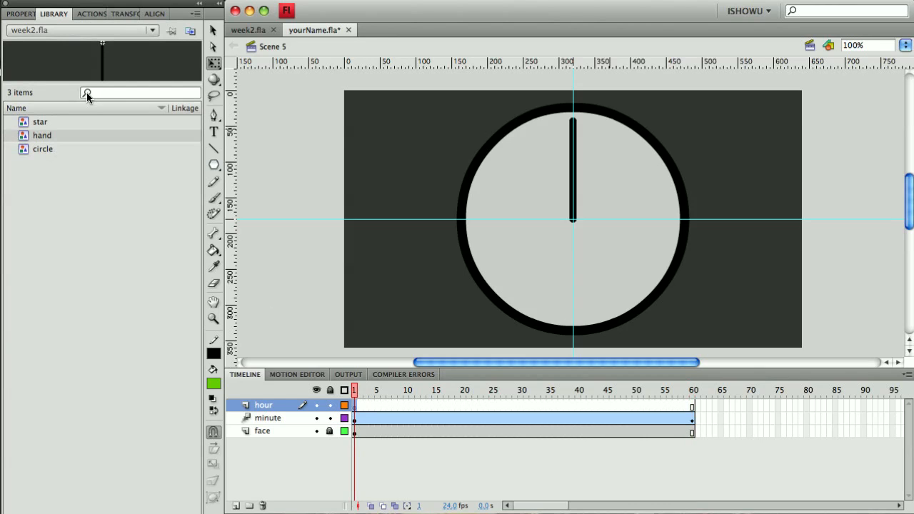
{"action": "left_click_drag", "start_coordinate": [46, 141], "coordinate": [711, 150]}
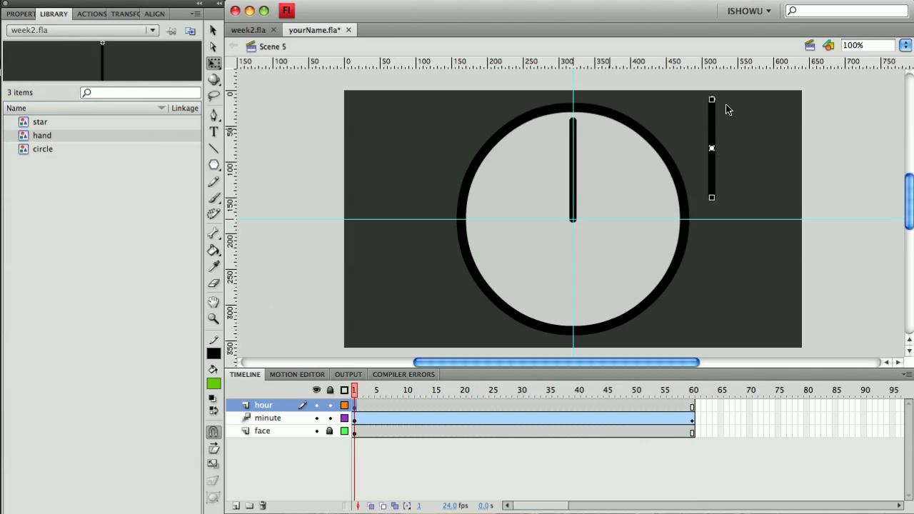
Shorten the hour hand with Free Transform, tilt it towards two o'clock and move it into the circle.
{"action": "left_click", "coordinate": [213, 63]}
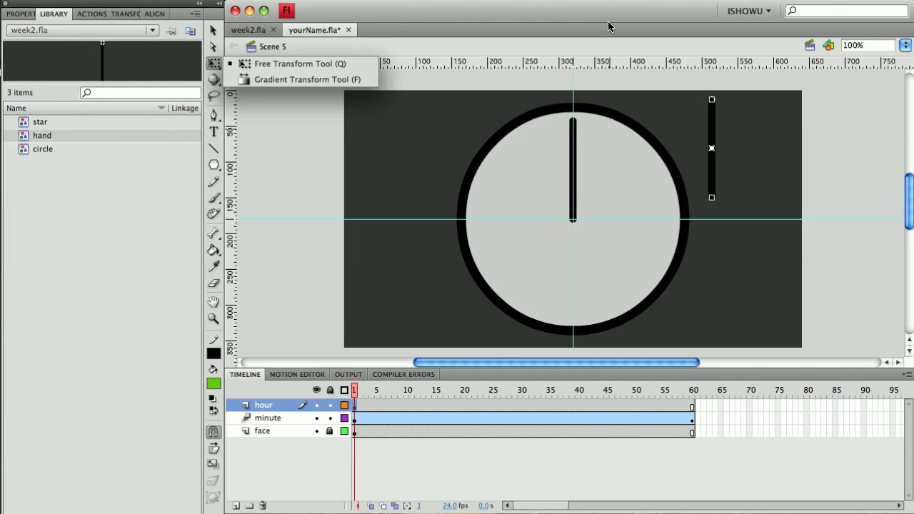
{"action": "left_click", "coordinate": [713, 101]}
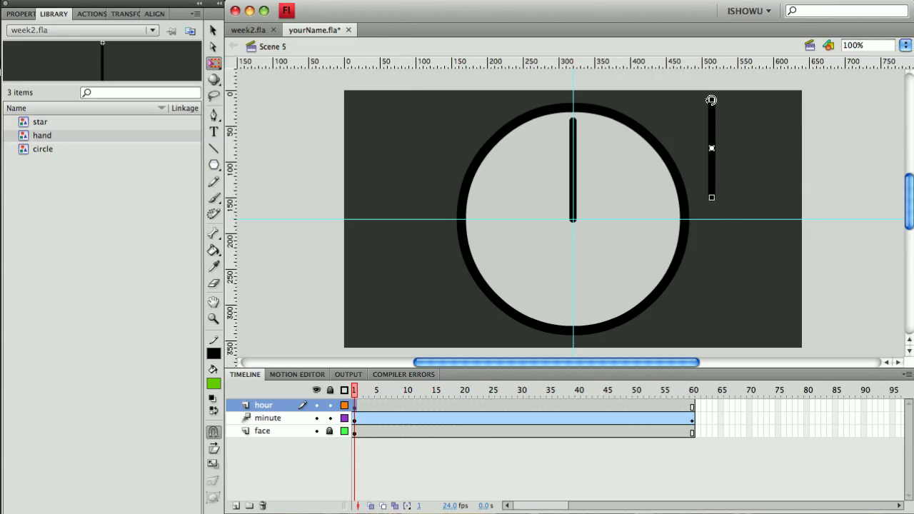
{"action": "left_click_drag", "start_coordinate": [712, 100], "coordinate": [712, 115]}
{"action": "left_click", "coordinate": [725, 137]}
{"action": "left_click_drag", "start_coordinate": [712, 139], "coordinate": [628, 150]}
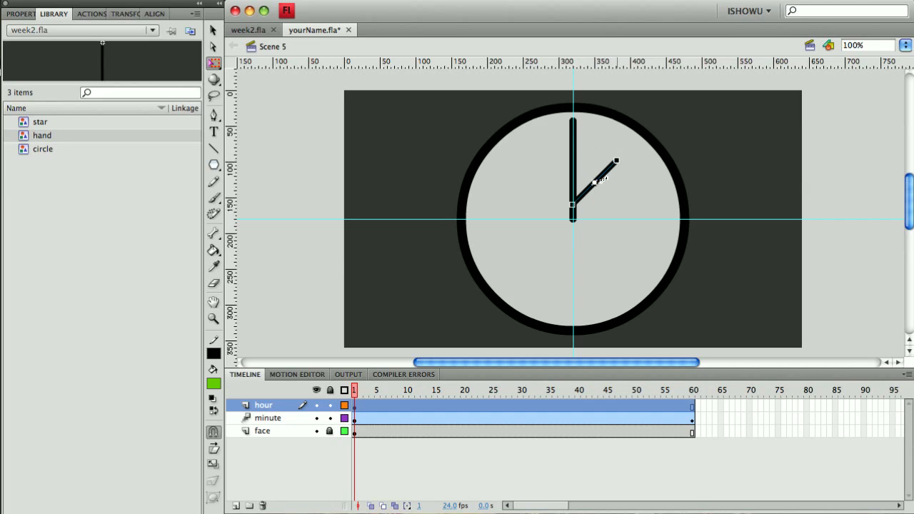
Position the hour hand's base exactly at the circle's centre, nudging it into place.
{"action": "left_click", "coordinate": [213, 30]}
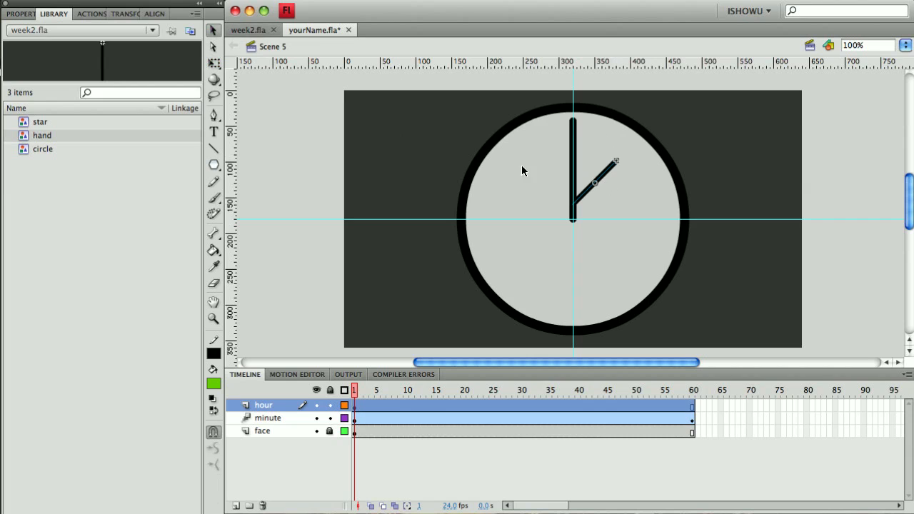
{"action": "left_click_drag", "start_coordinate": [611, 172], "coordinate": [619, 184]}
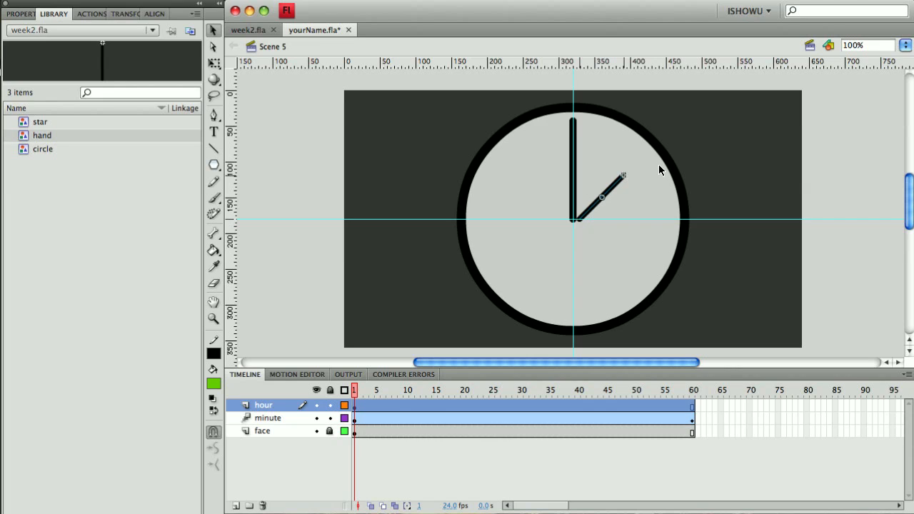
{"action": "key", "text": "Left"}
{"action": "key", "text": "Left"}
{"action": "key", "text": "Left"}
{"action": "key", "text": "Left"}
{"action": "key", "text": "Left"}
{"action": "key", "text": "Left"}
{"action": "key", "text": "Left"}
{"action": "key", "text": "Left"}
{"action": "key", "text": "Down"}
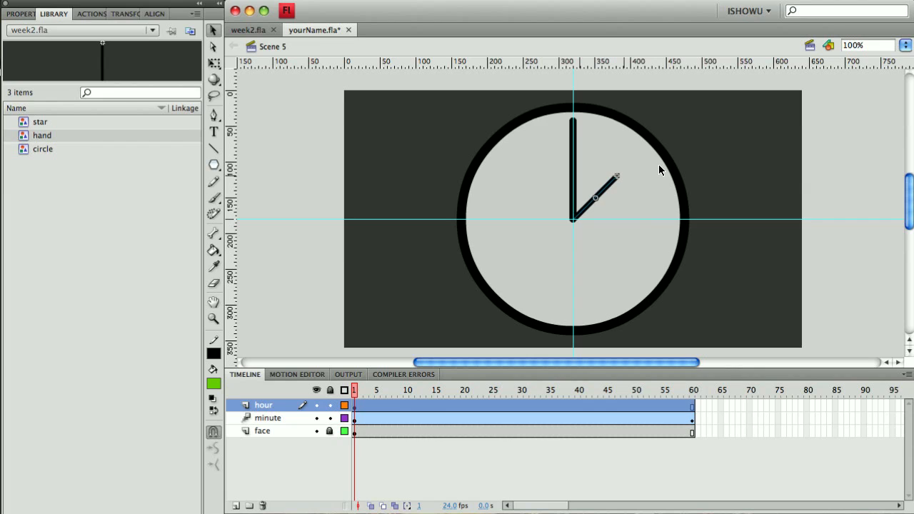
{"action": "left_click", "coordinate": [216, 65]}
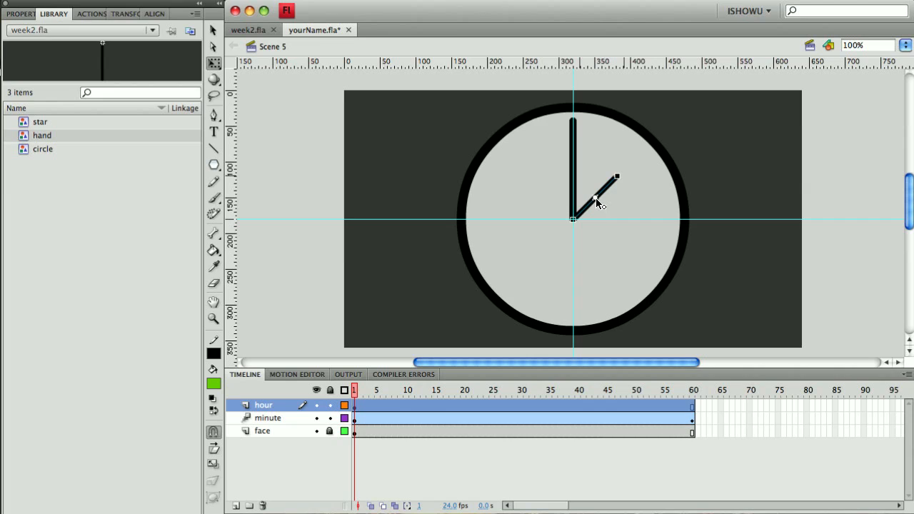
Apply a motion tween to the hour hand on the hour layer across its 60 frames.
{"action": "left_click_drag", "start_coordinate": [573, 220], "coordinate": [573, 218]}
{"action": "left_click", "coordinate": [692, 405]}
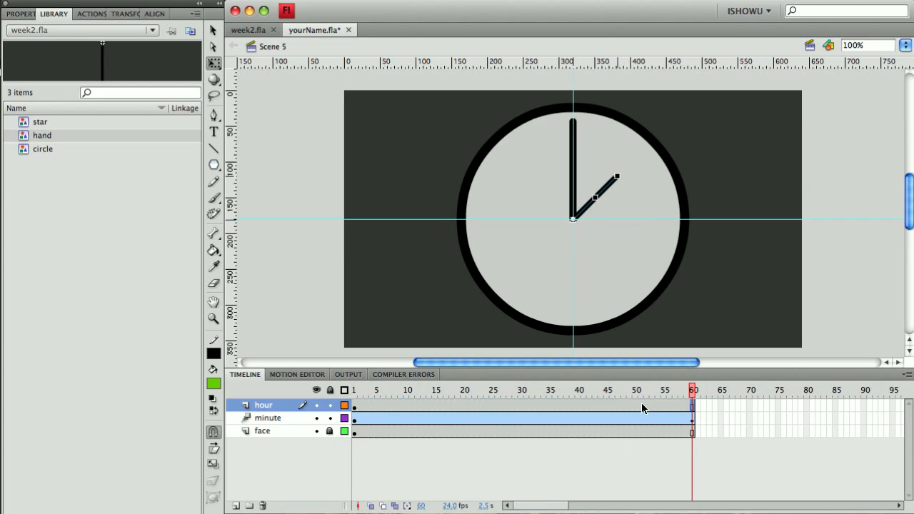
{"action": "left_click", "coordinate": [490, 405]}
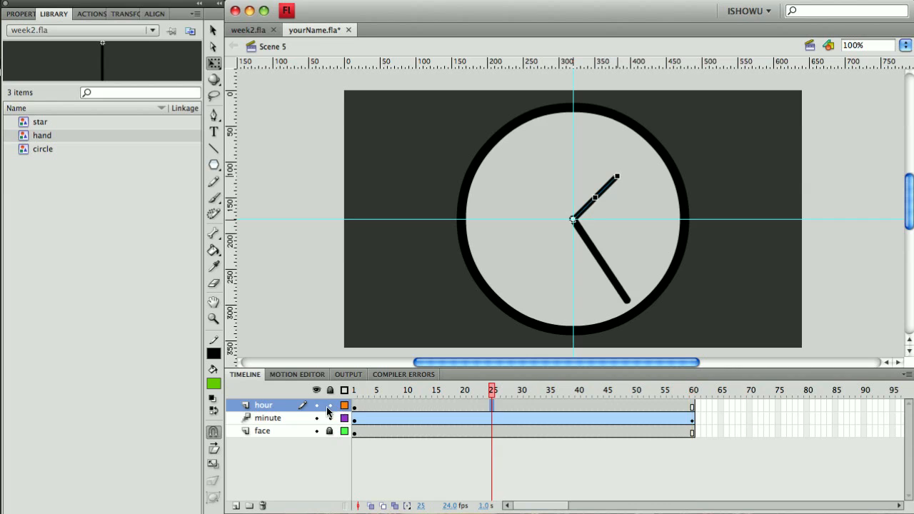
{"action": "left_click", "coordinate": [355, 408]}
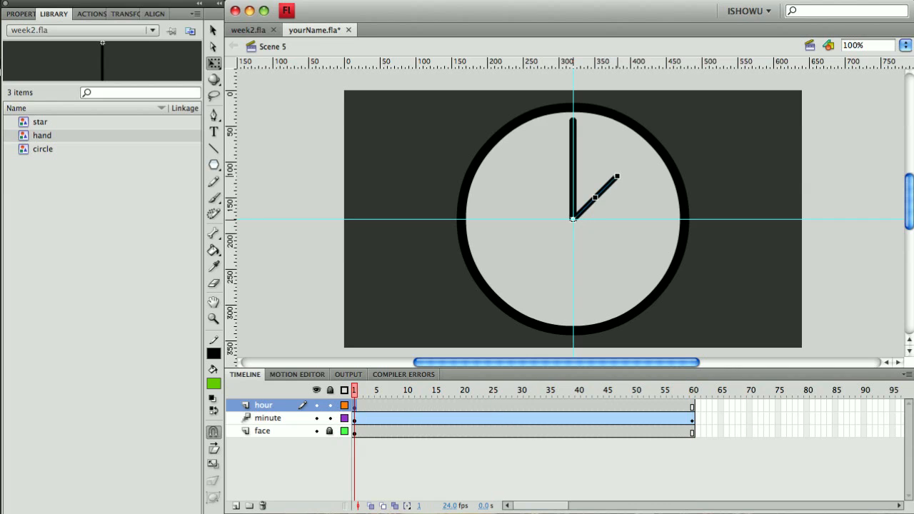
{"action": "left_click", "coordinate": [185, 0]}
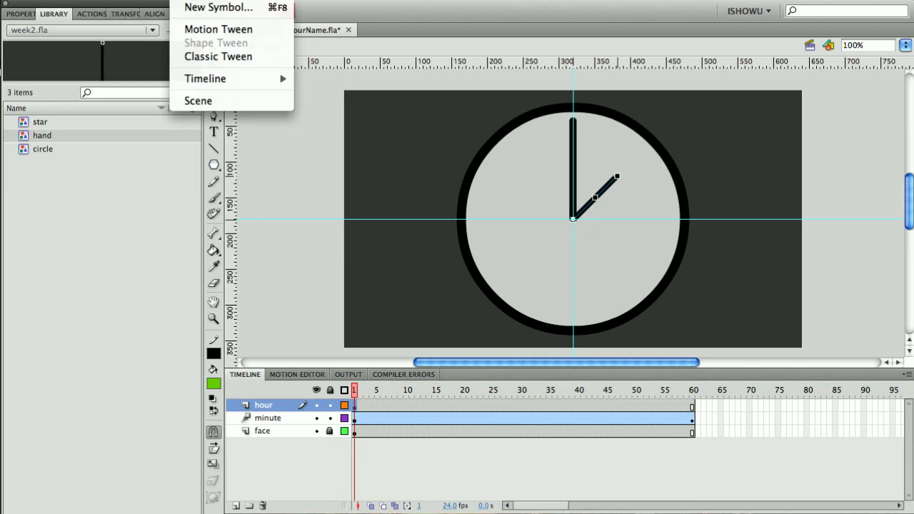
{"action": "left_click", "coordinate": [200, 29]}
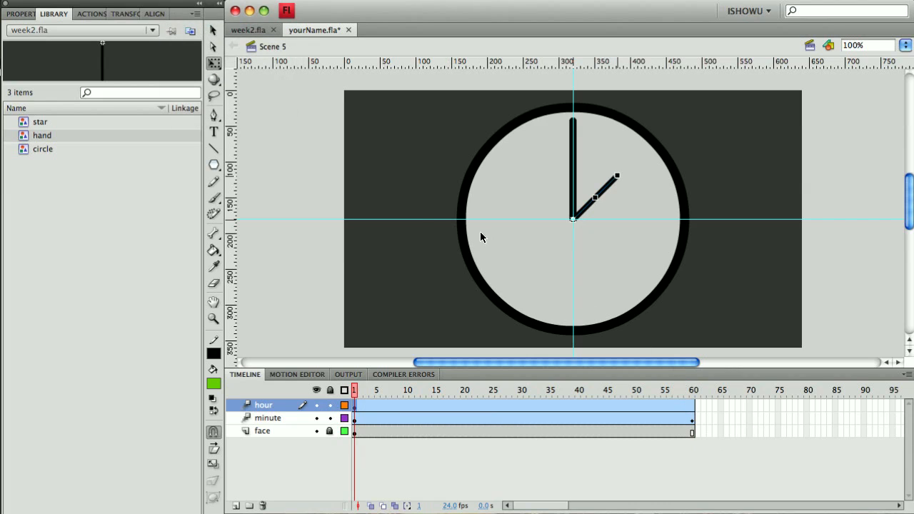
Set the hour hand tween's rotation direction to CW.
{"action": "left_click", "coordinate": [589, 404]}
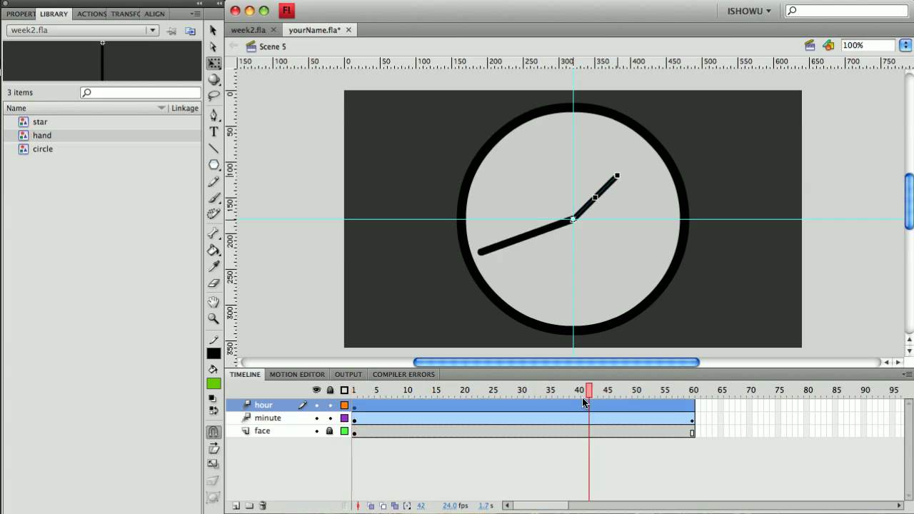
{"action": "left_click", "coordinate": [525, 403]}
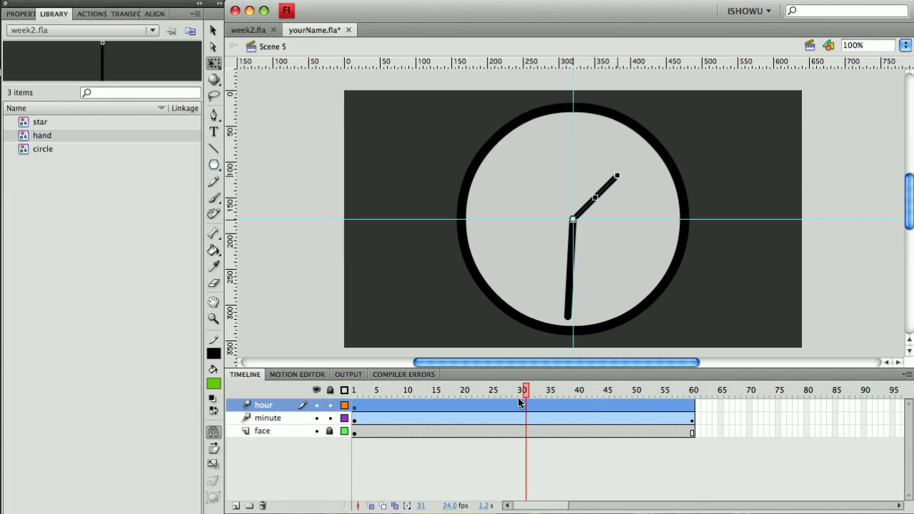
{"action": "left_click", "coordinate": [20, 13]}
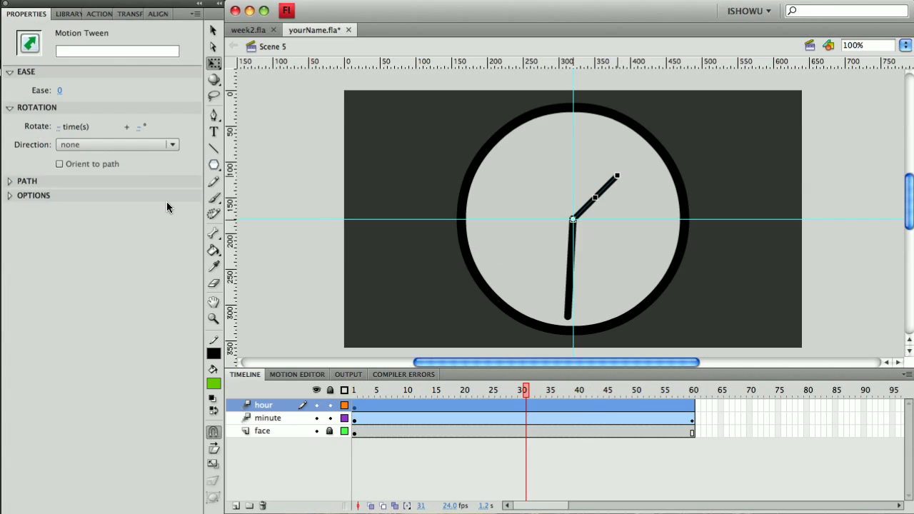
{"action": "left_click", "coordinate": [102, 146]}
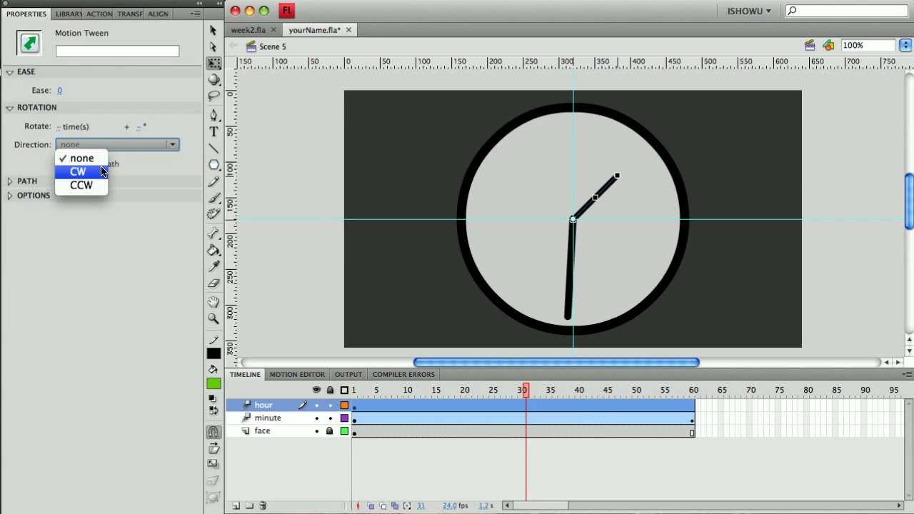
{"action": "left_click", "coordinate": [89, 169]}
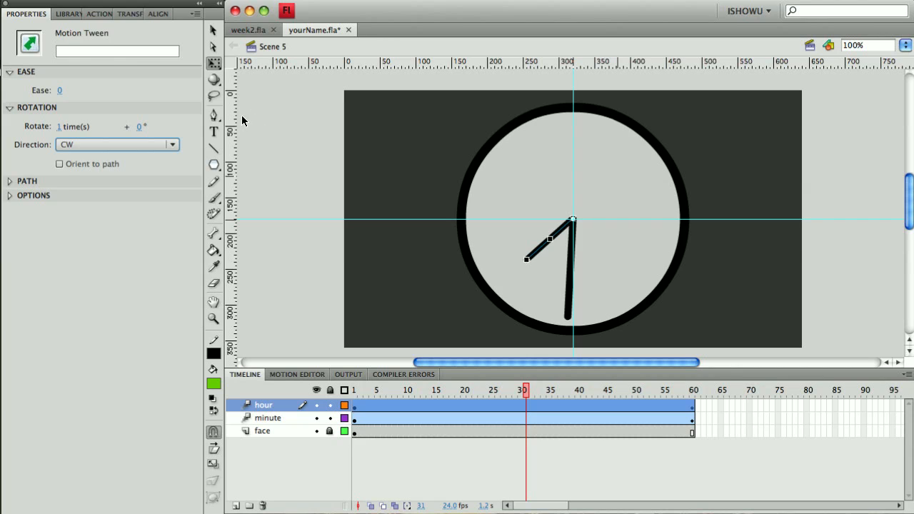
Set the hour hand tween's rotation to 0 times plus 30 degrees.
{"action": "left_click", "coordinate": [136, 129]}
{"action": "type", "text": "25"}
{"action": "key", "text": "Return"}
{"action": "left_click_drag", "start_coordinate": [161, 132], "coordinate": [165, 134]}
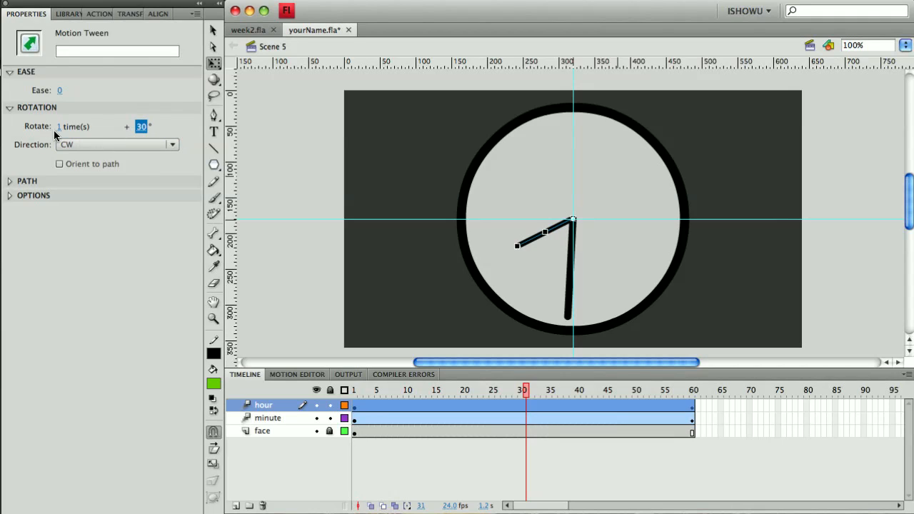
{"action": "left_click", "coordinate": [58, 128]}
{"action": "type", "text": "0"}
{"action": "key", "text": "Return"}
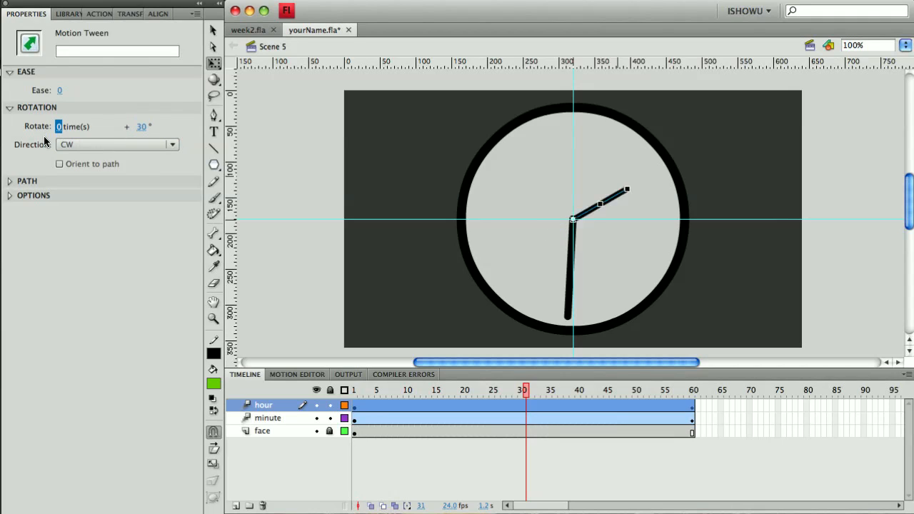
Preview the hour hand rotation across the timeline and add a new layer named orbit above hour.
{"action": "left_click", "coordinate": [355, 391]}
{"action": "left_click_drag", "start_coordinate": [355, 393], "coordinate": [723, 398]}
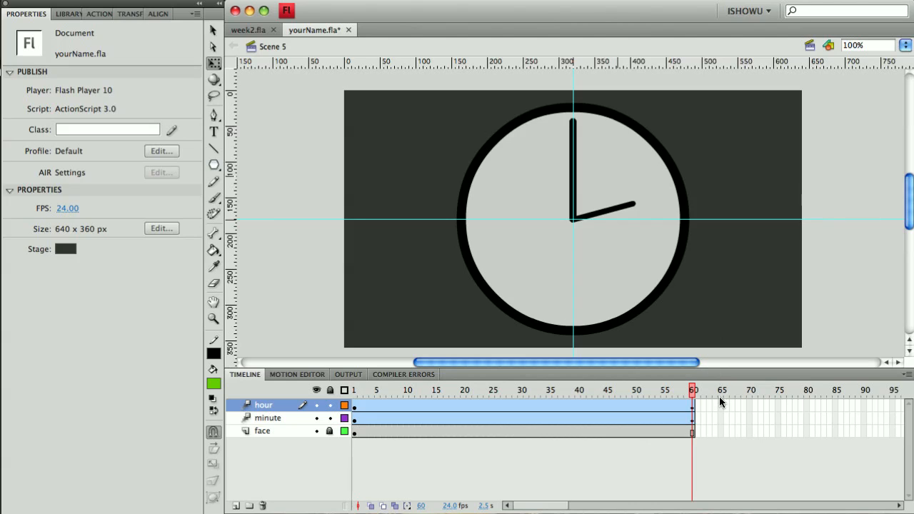
{"action": "left_click", "coordinate": [235, 506]}
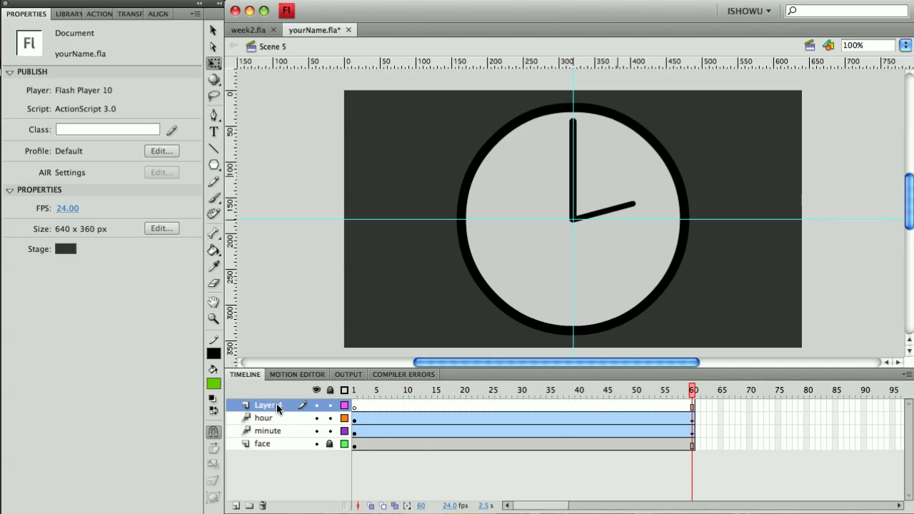
{"action": "double_click", "coordinate": [277, 406]}
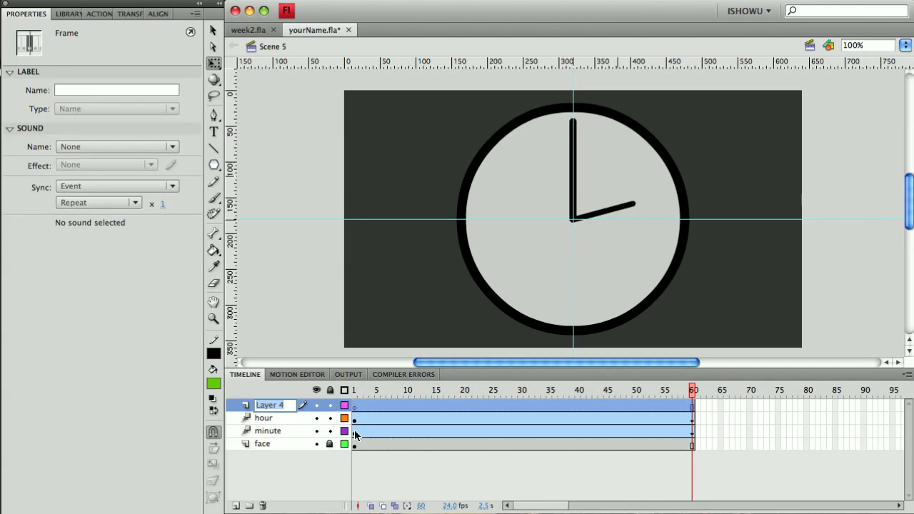
{"action": "type", "text": "orbit"}
Place an instance of the star symbol from the library onto the orbit layer, beside the clock's upper right.
{"action": "left_click", "coordinate": [68, 14]}
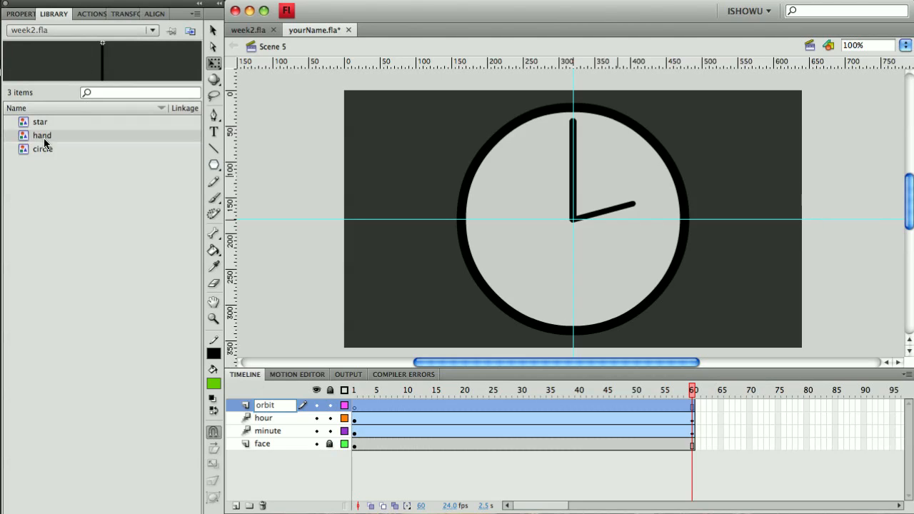
{"action": "left_click", "coordinate": [25, 151]}
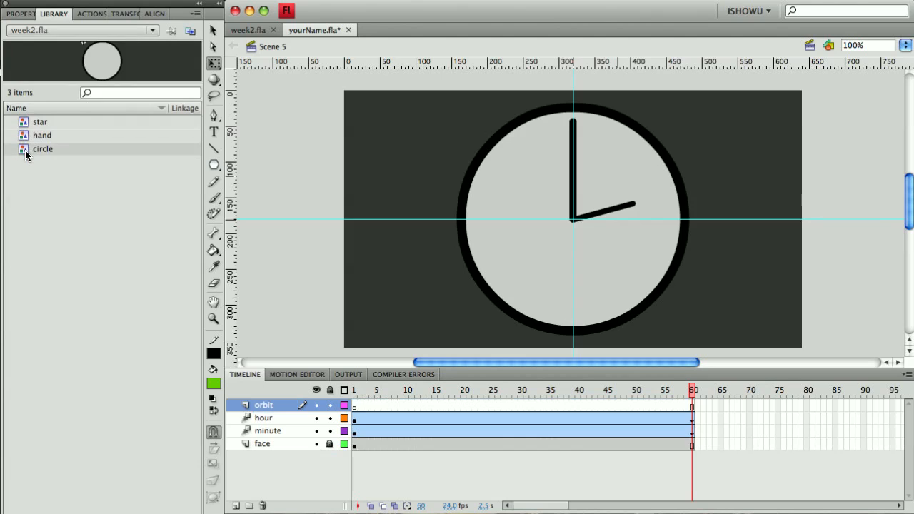
{"action": "left_click", "coordinate": [27, 124]}
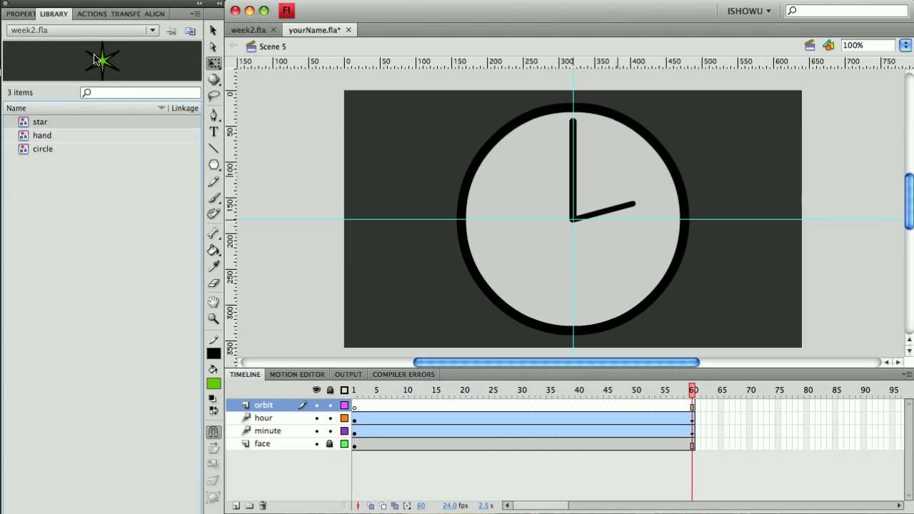
{"action": "left_click_drag", "start_coordinate": [106, 65], "coordinate": [717, 141]}
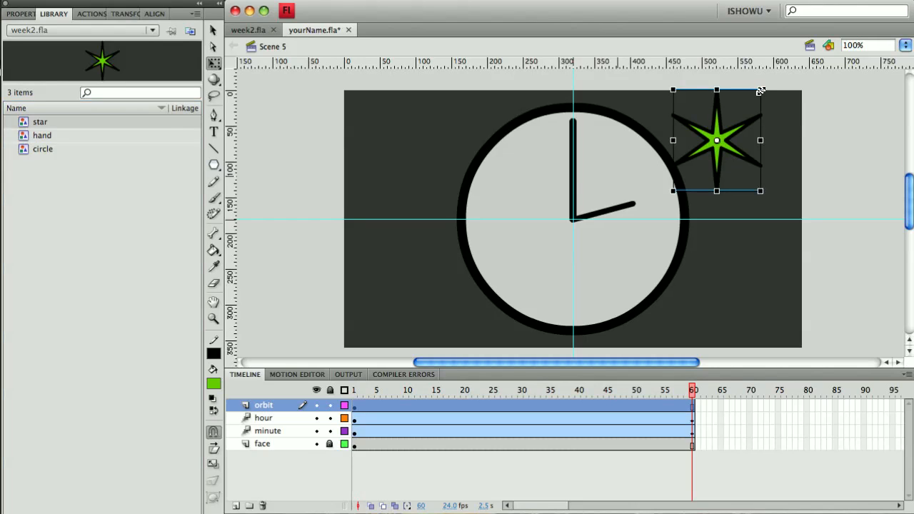
Scale the star down with Free Transform and move its transformation point to the clock's centre.
{"action": "left_click_drag", "start_coordinate": [761, 91], "coordinate": [715, 158]}
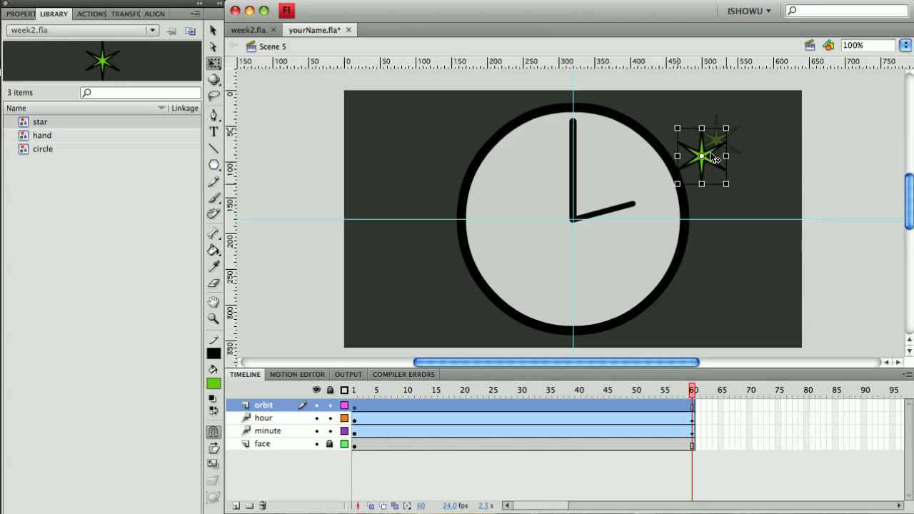
{"action": "left_click", "coordinate": [750, 163]}
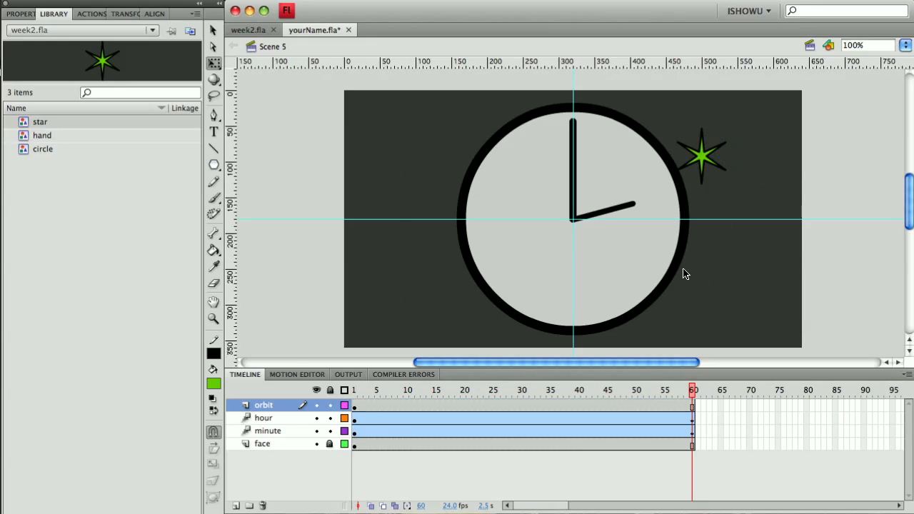
{"action": "left_click", "coordinate": [705, 162]}
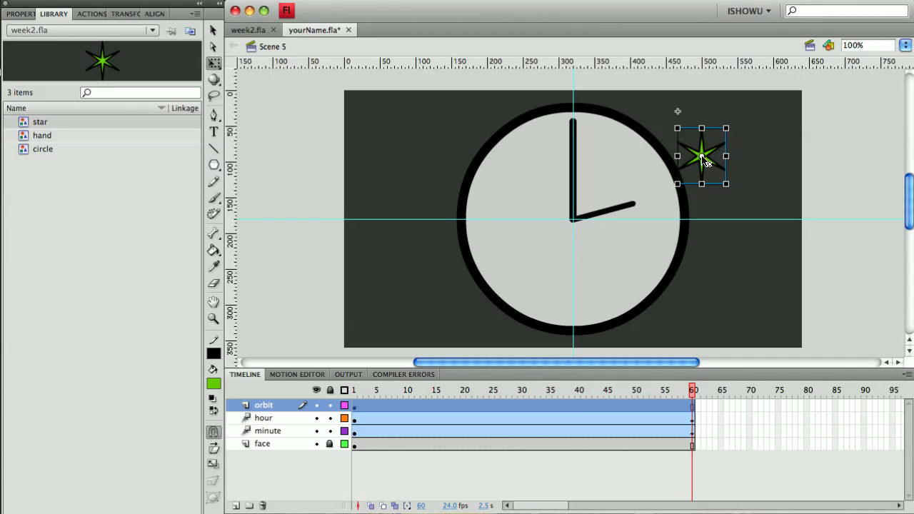
{"action": "left_click_drag", "start_coordinate": [702, 157], "coordinate": [577, 219]}
Apply a motion tween to the star on the orbit layer.
{"action": "left_click", "coordinate": [533, 405]}
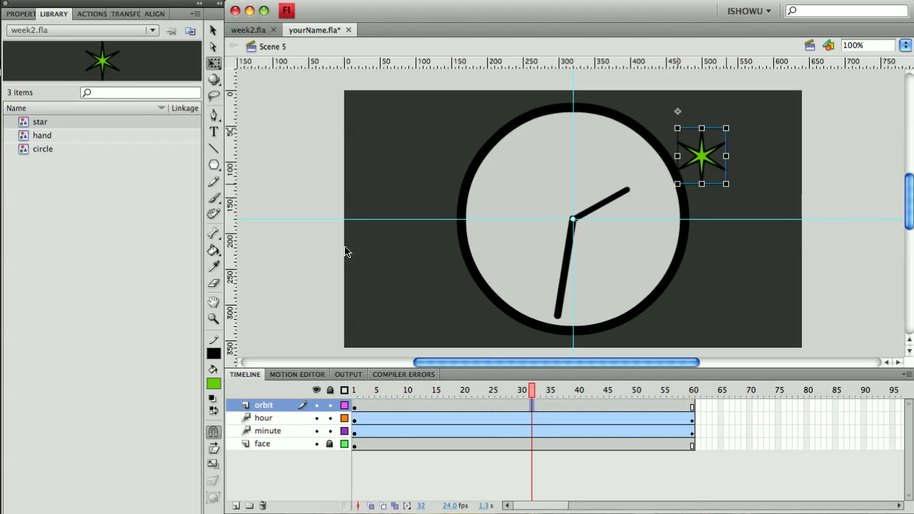
{"action": "left_click", "coordinate": [704, 160]}
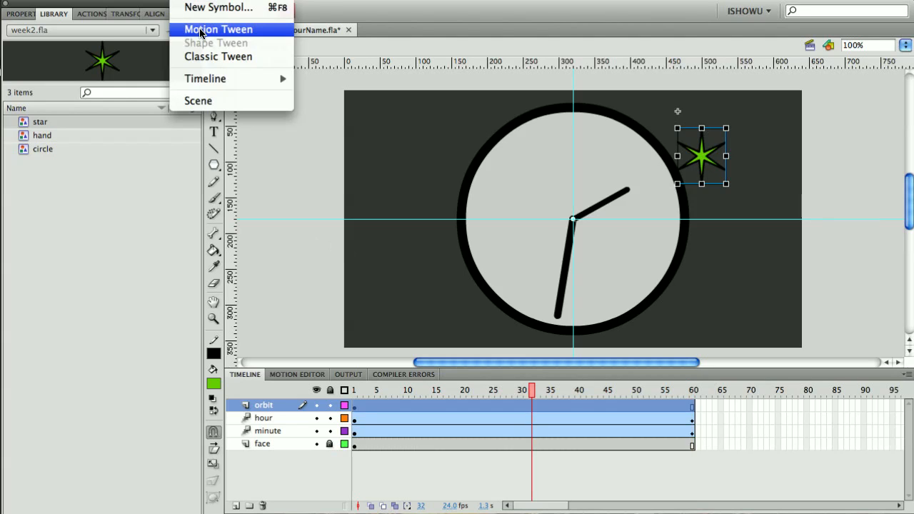
{"action": "left_click", "coordinate": [206, 30]}
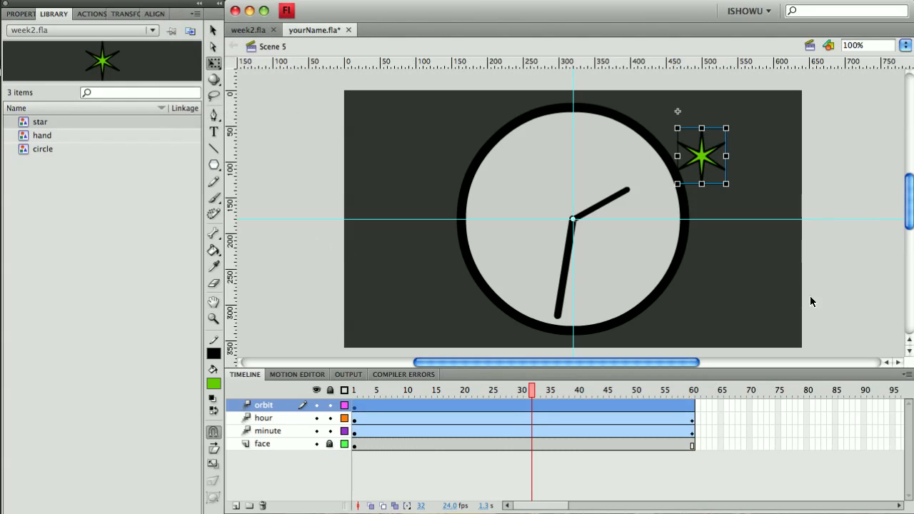
Set the star tween's rotation direction to CCW.
{"action": "left_click", "coordinate": [693, 392]}
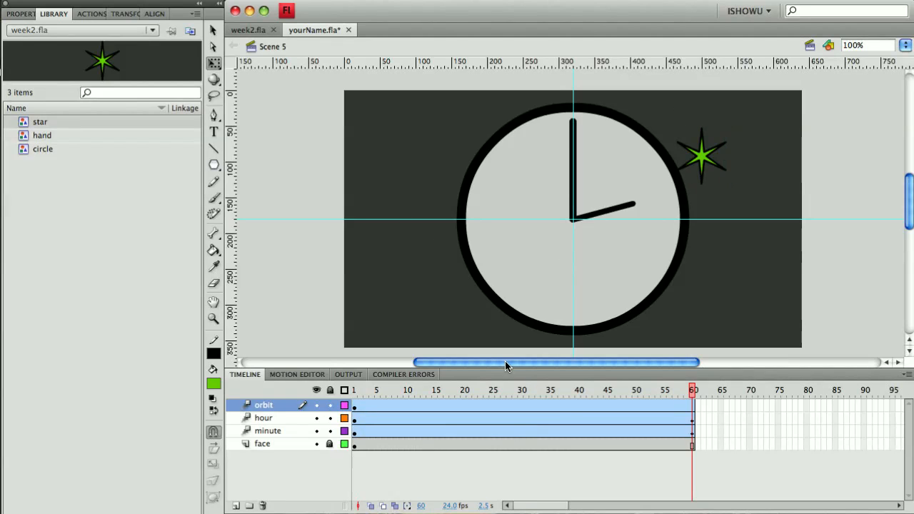
{"action": "left_click", "coordinate": [566, 410]}
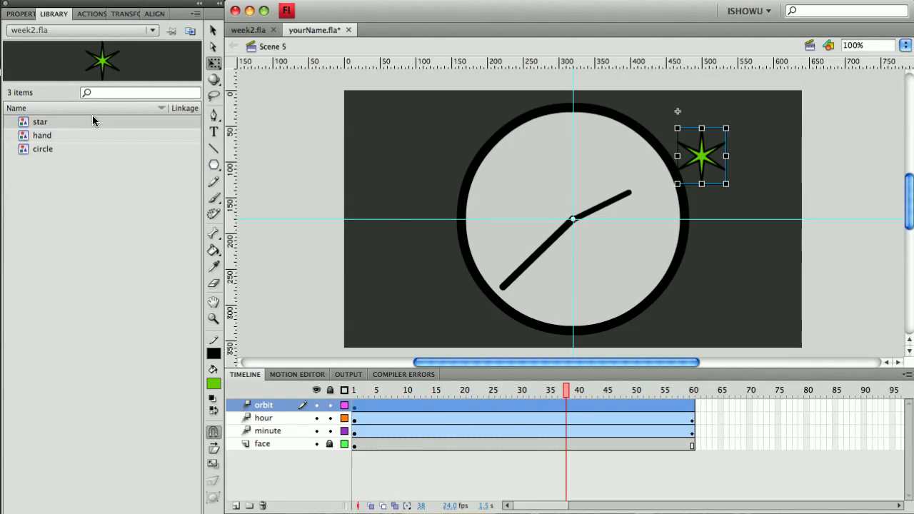
{"action": "left_click", "coordinate": [17, 14]}
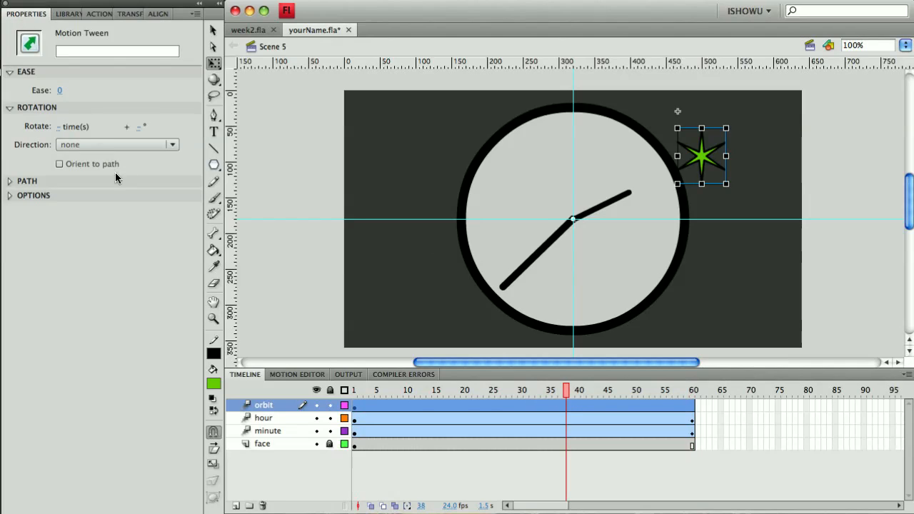
{"action": "left_click", "coordinate": [86, 146]}
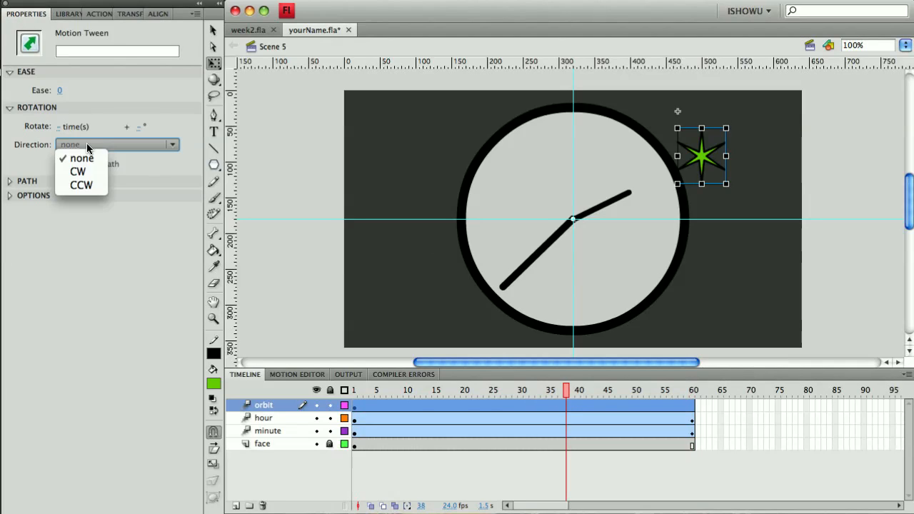
{"action": "left_click", "coordinate": [95, 185]}
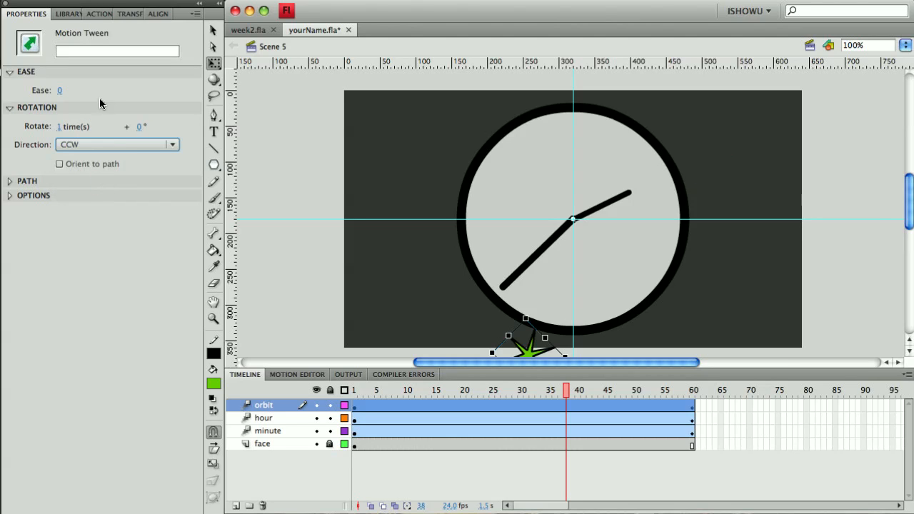
Play the animation from frame 1 to check the hands and orbiting star.
{"action": "left_click", "coordinate": [355, 391]}
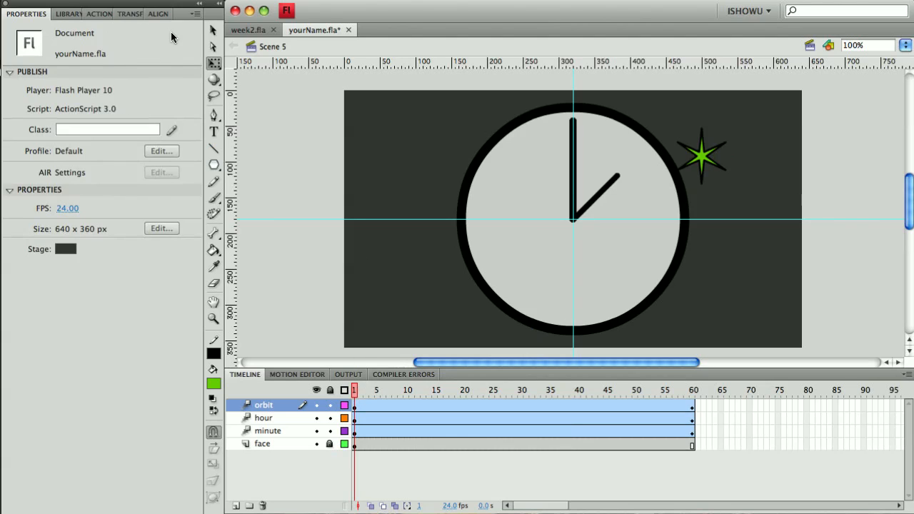
{"action": "left_click", "coordinate": [212, 30]}
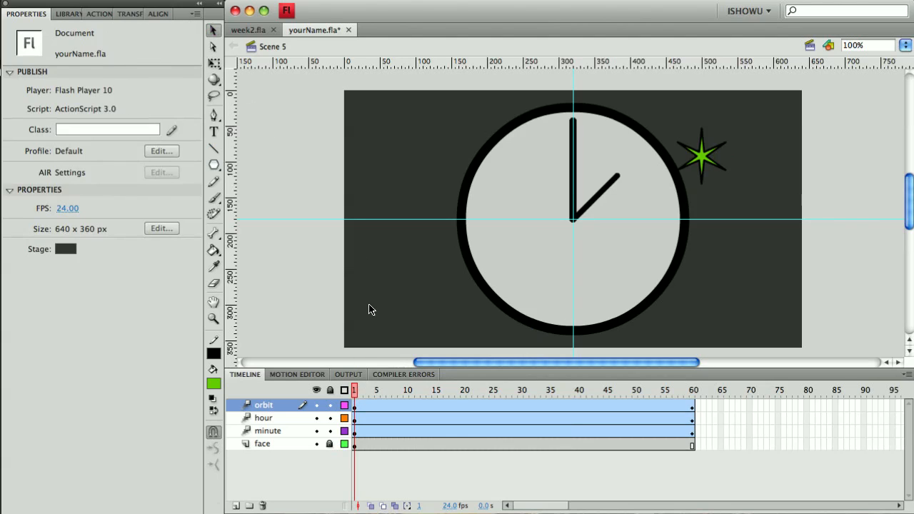
{"action": "key", "text": "Return"}
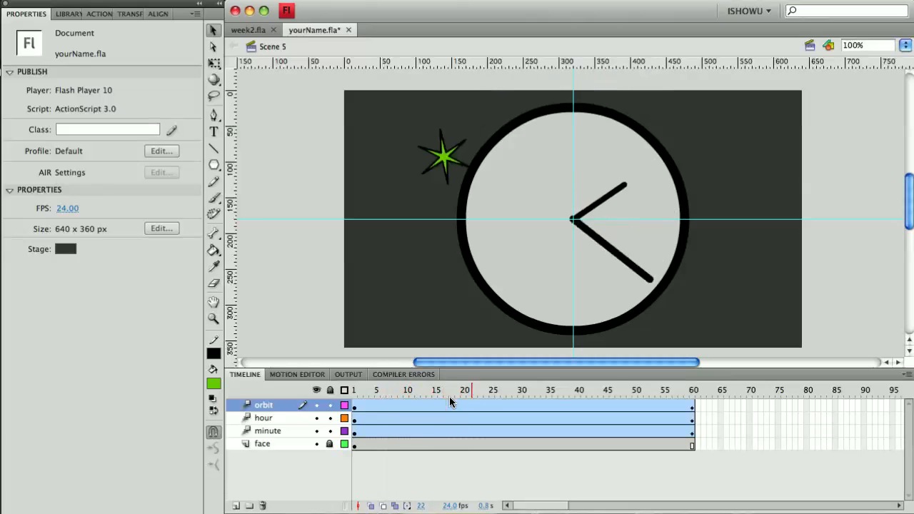